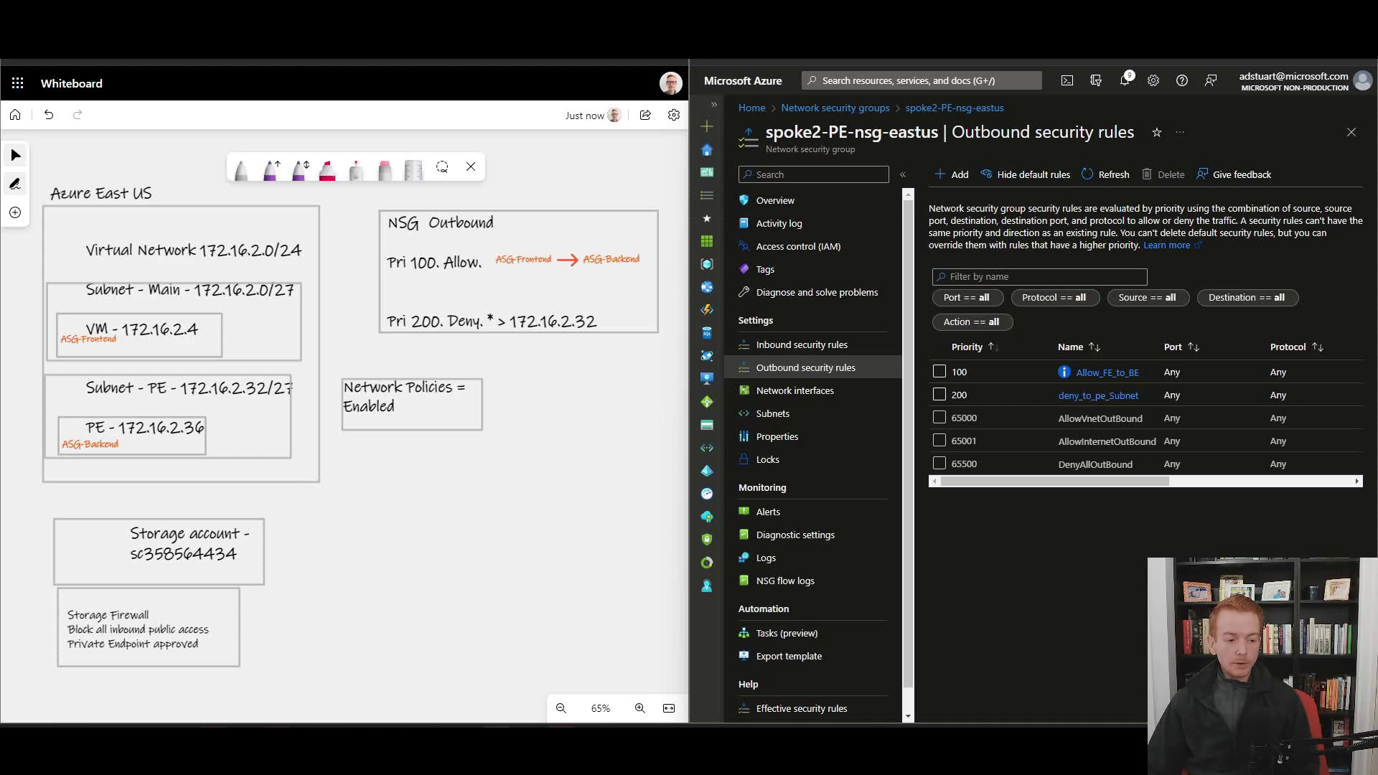
# - With the purple pen, draw a line from PE to Storage account and an arrow at the firewall notes
pyautogui.click(356, 170)
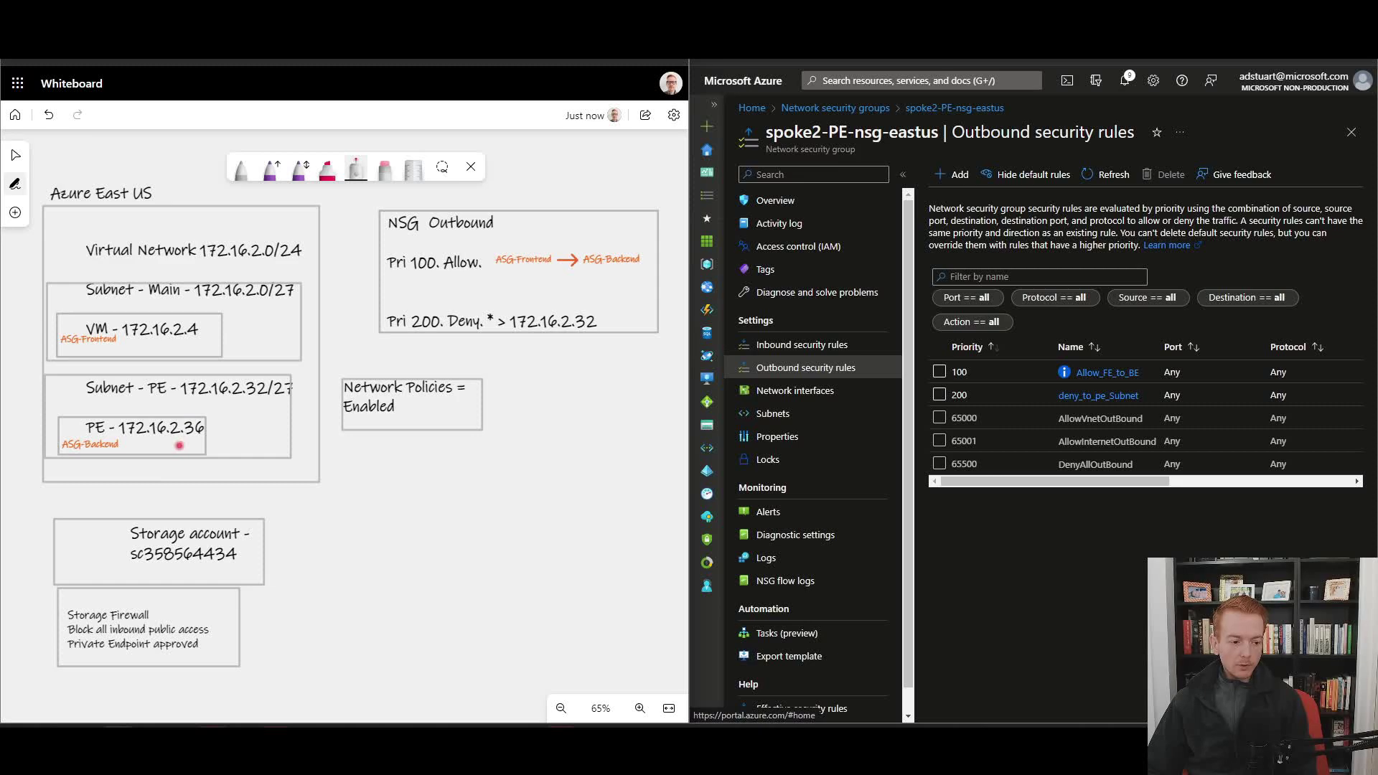
pyautogui.click(270, 170)
pyautogui.click(269, 170)
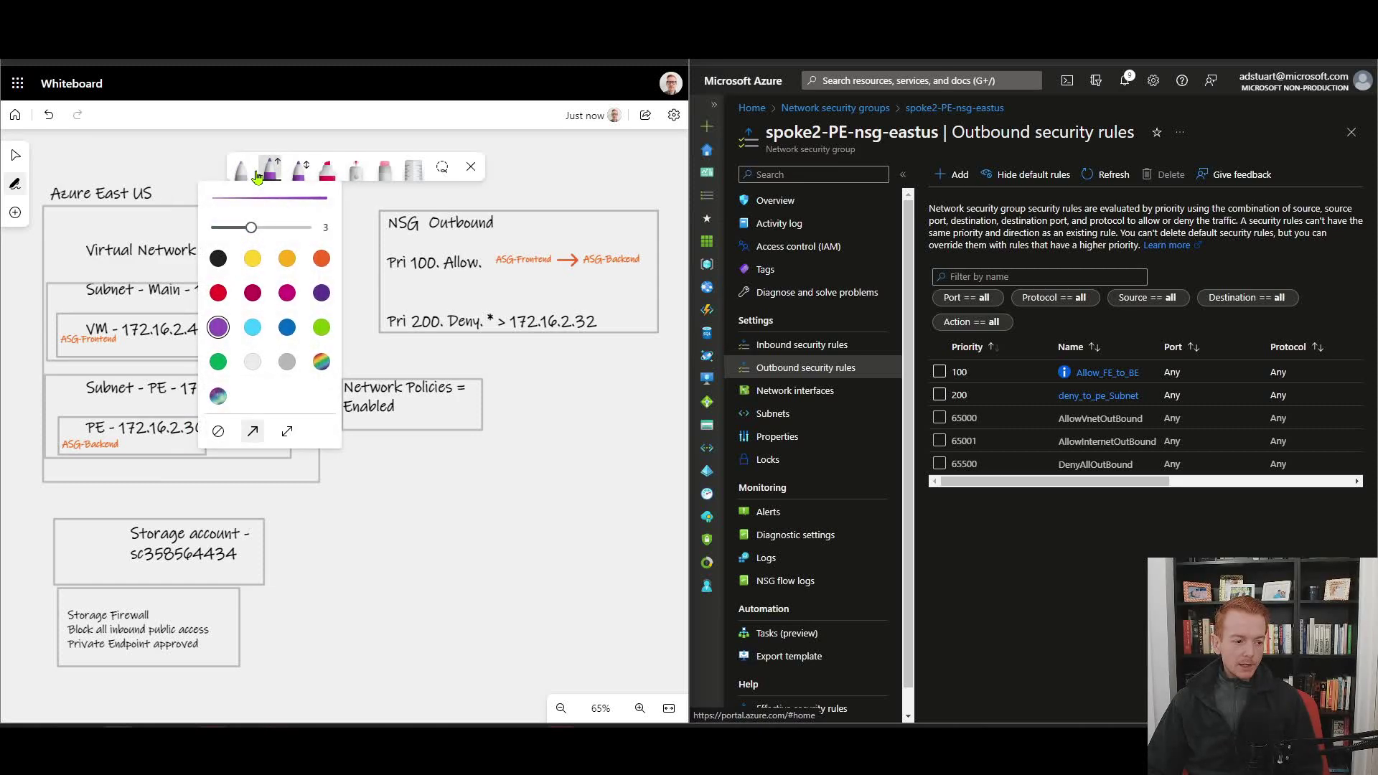
pyautogui.click(268, 169)
pyautogui.moveTo(160, 450); pyautogui.dragTo(159, 518)
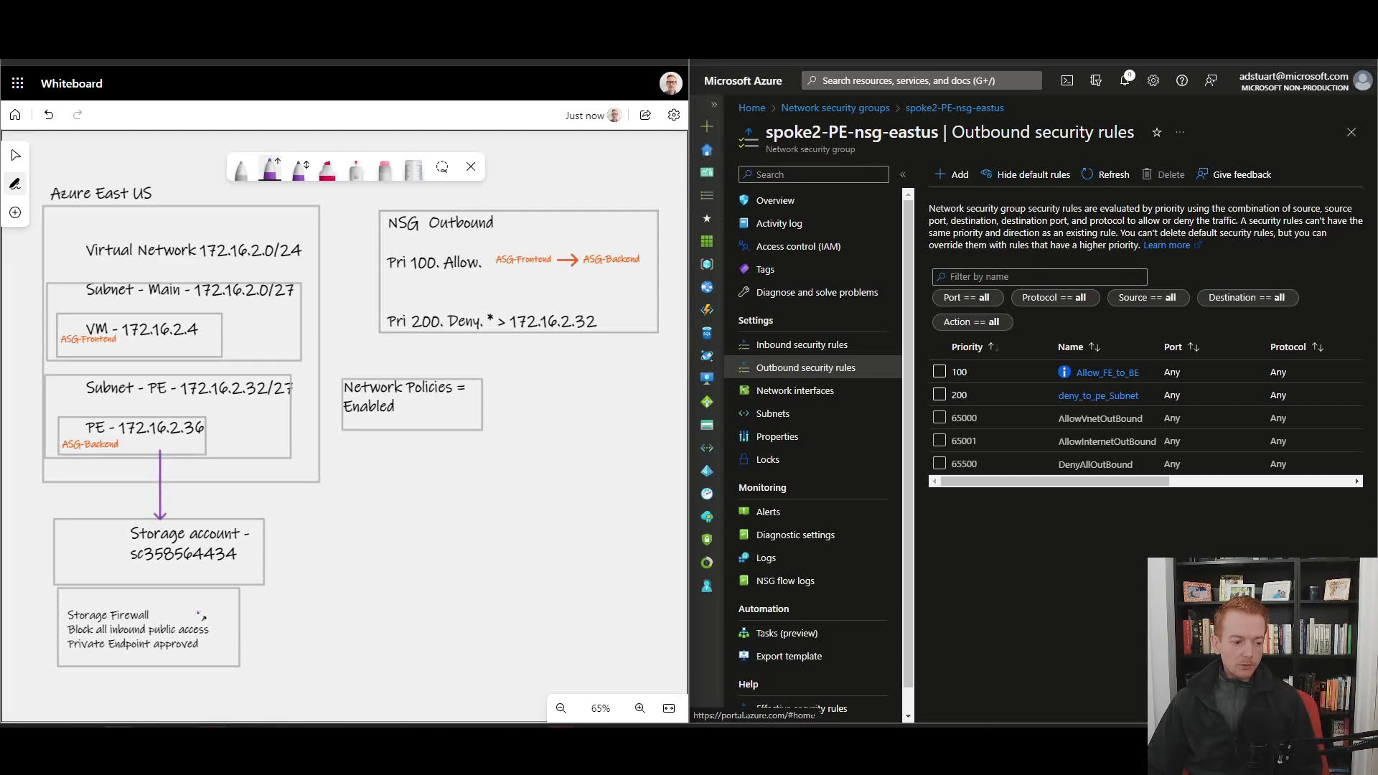
pyautogui.moveTo(260, 628)
pyautogui.mouseDown()
pyautogui.moveTo(222, 628)
pyautogui.moveTo(223, 652)
pyautogui.mouseUp()
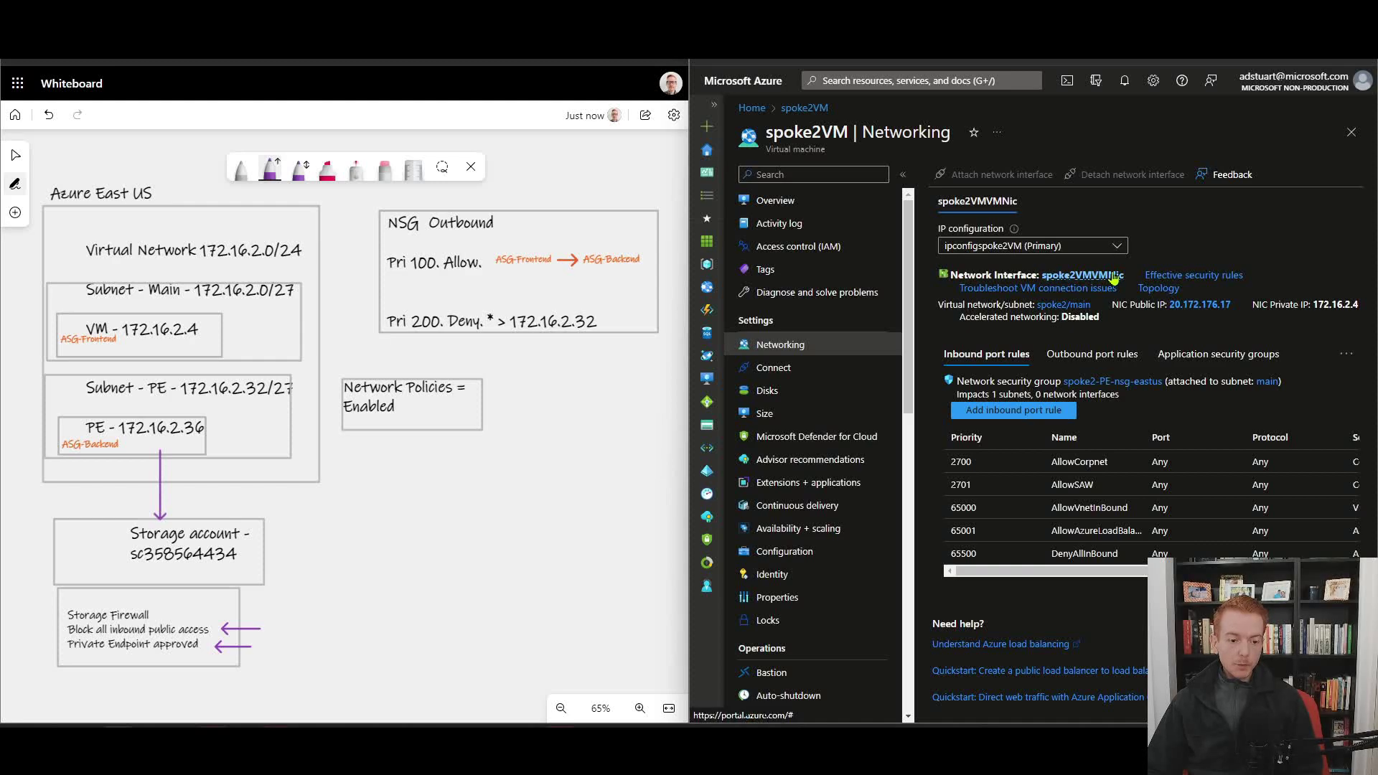
# - Confirm spoke2VM's network interface is in ASG-Frontend, then go to the pe-storage-test private endpoint
pyautogui.click(1183, 357)
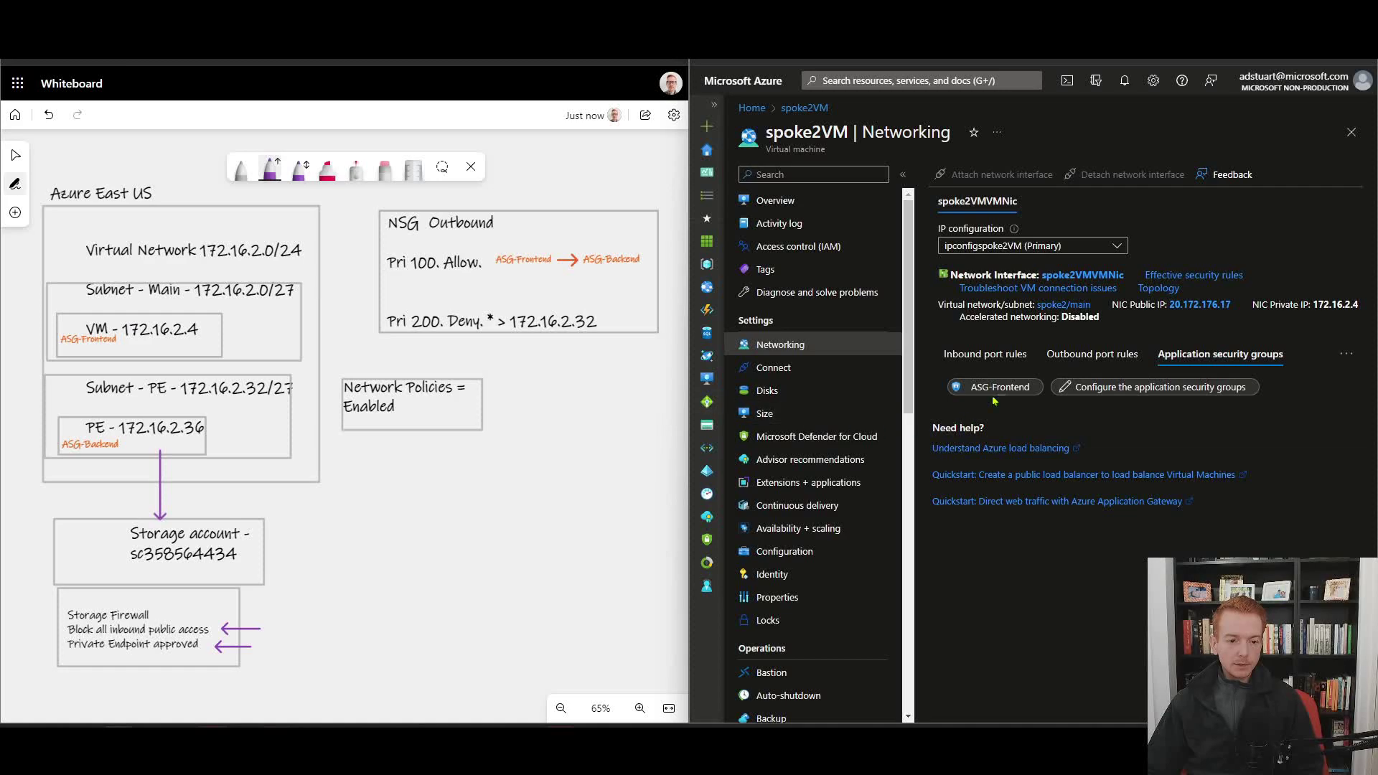
pyautogui.hotkey('alt', 'Left')
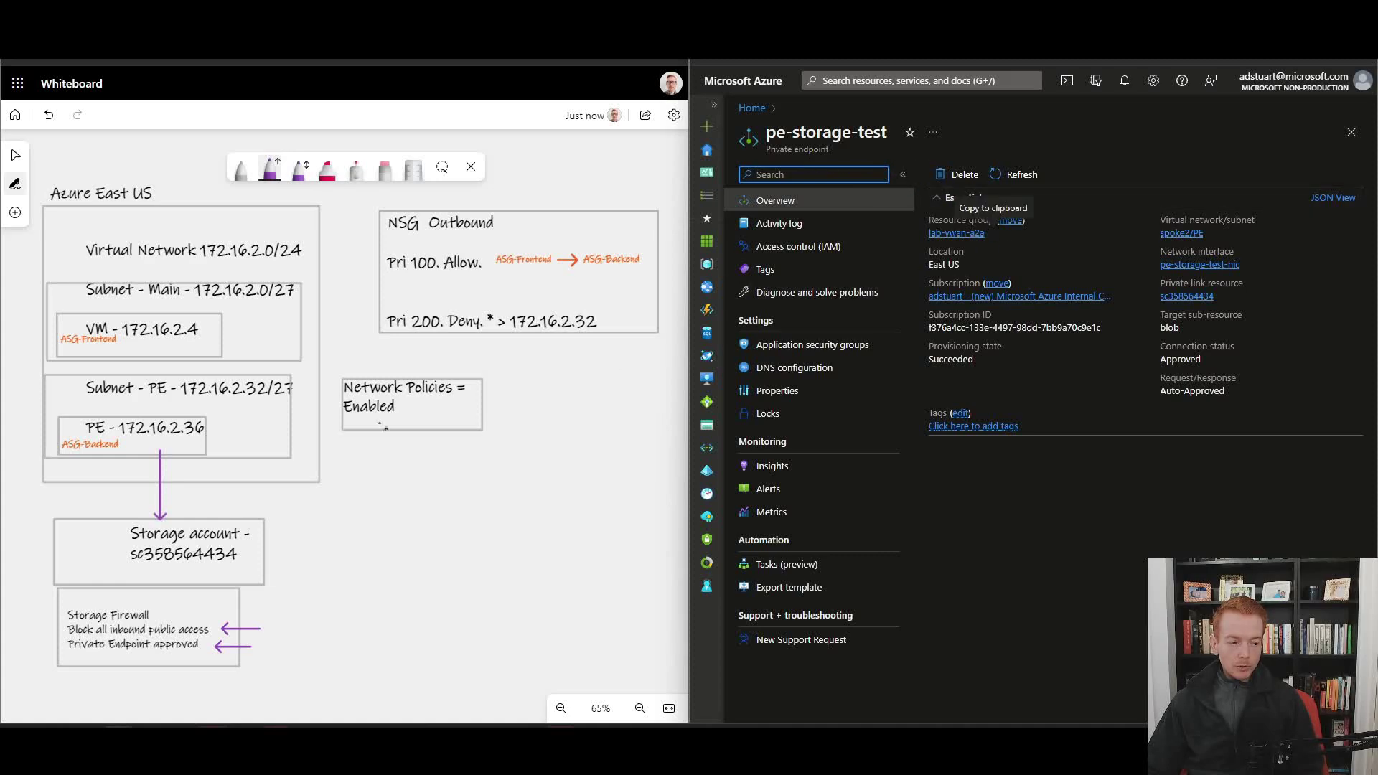
# - Verify pe-storage-test belongs to ASG-Backend, then return to spoke2-PE-nsg-eastus outbound rules
pyautogui.click(822, 346)
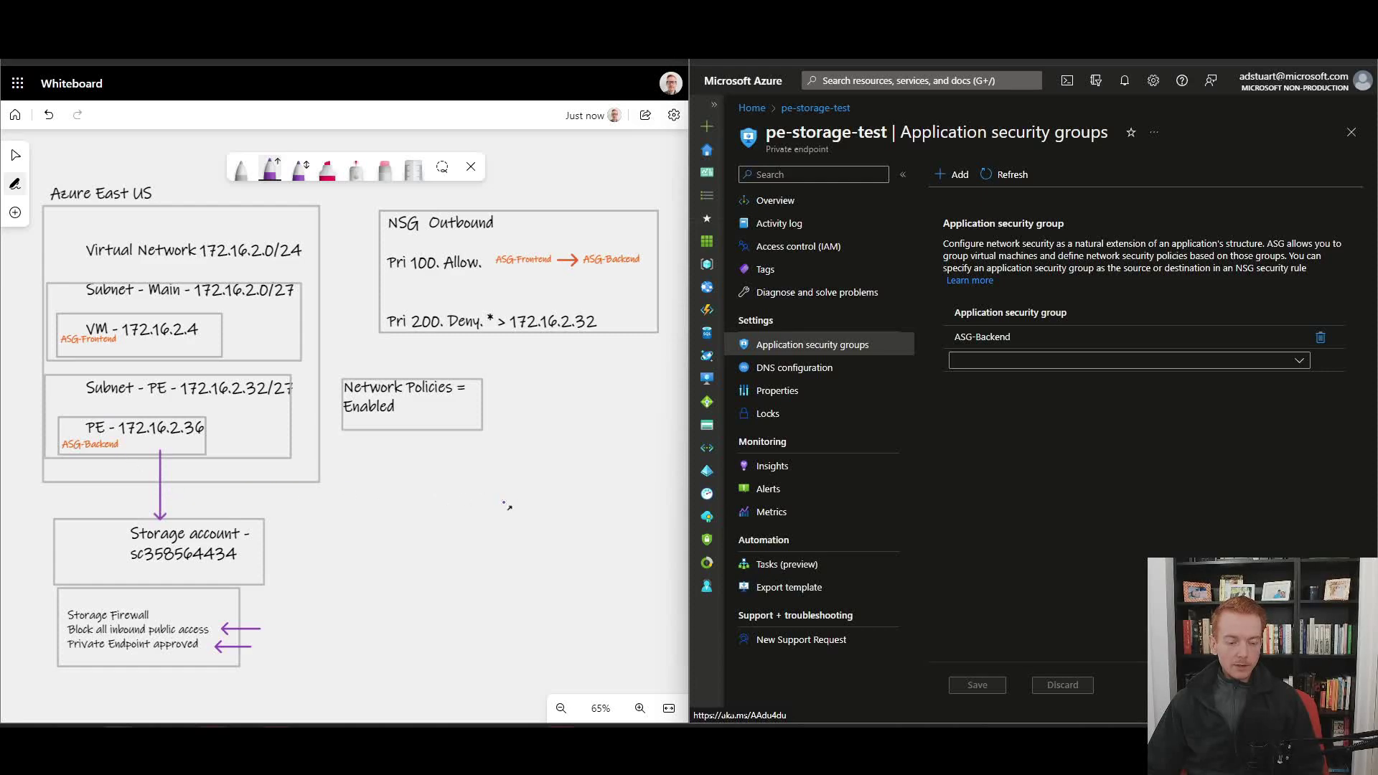
pyautogui.hotkey('ctrl', 'Tab')
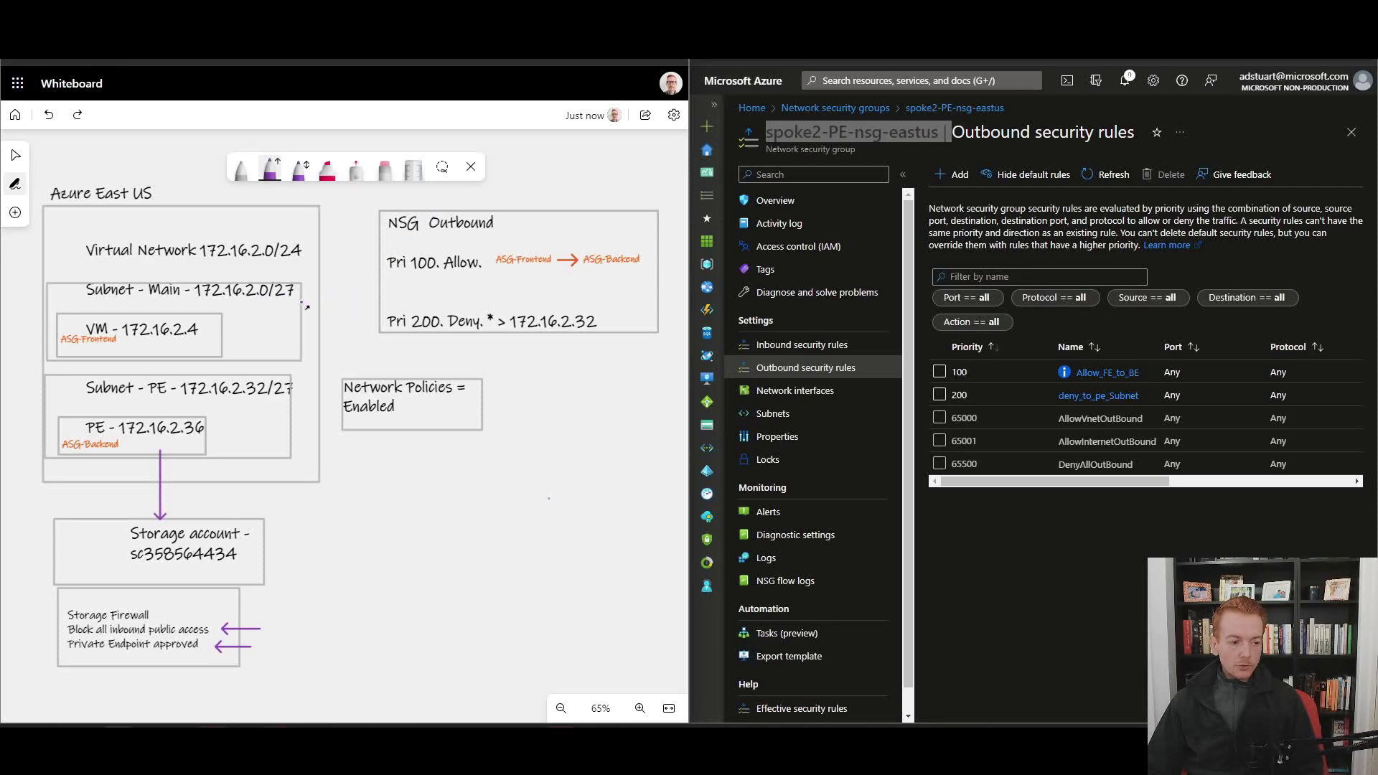
# - Draw a purple arrow from Subnet - Main to NSG Outbound, undoing a stray second arrow
pyautogui.moveTo(302, 302); pyautogui.dragTo(371, 307)
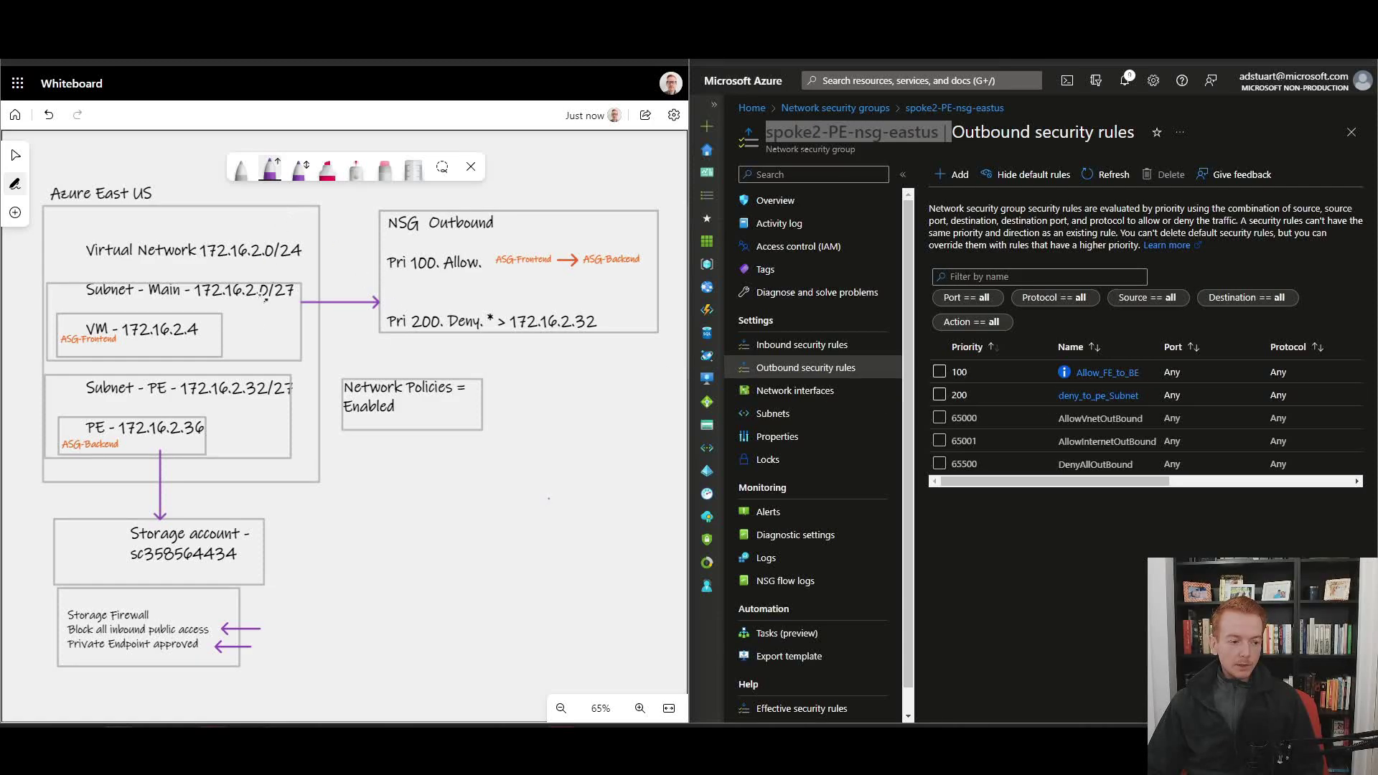
pyautogui.moveTo(184, 399); pyautogui.dragTo(302, 402)
pyautogui.hotkey('ctrl', 'z')
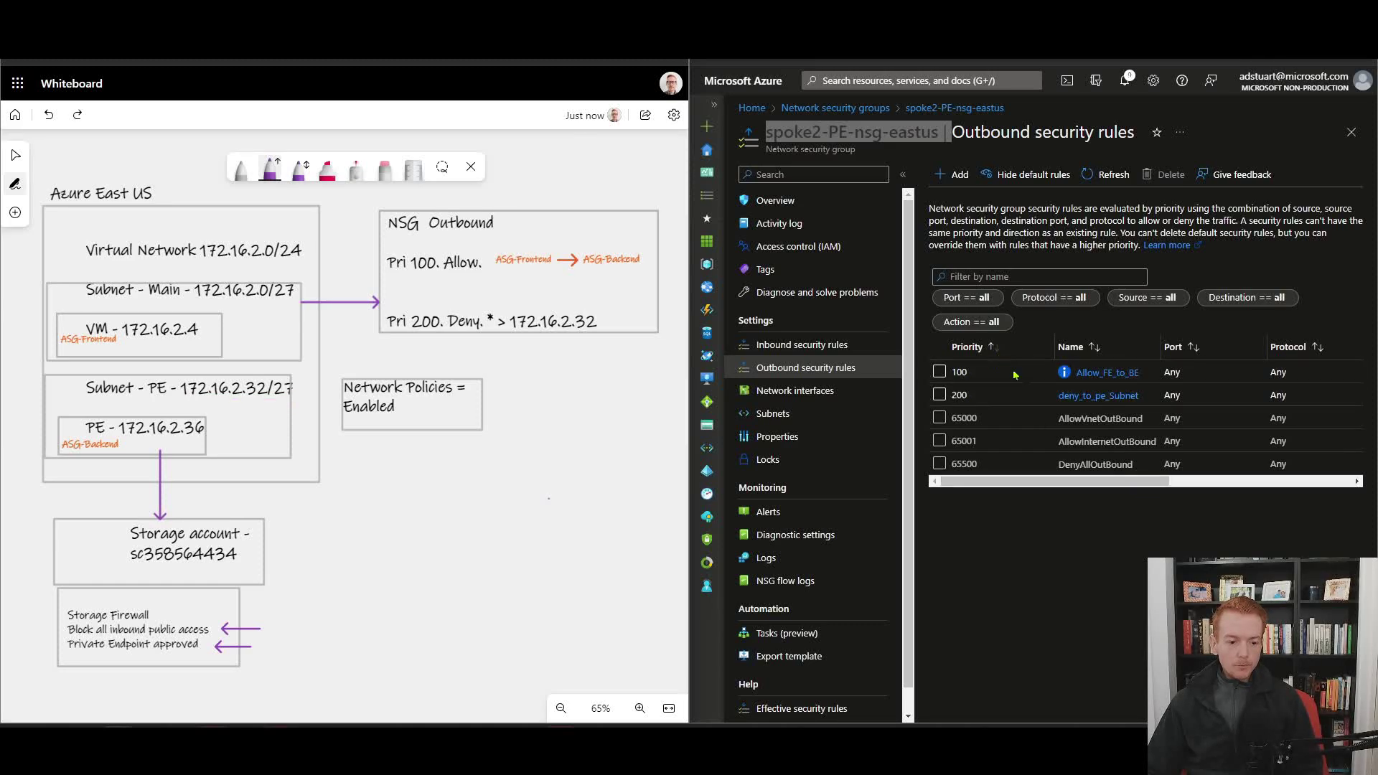
# - Open the Allow_FE_to_BE outbound rule and review its Deny action and priority 100
pyautogui.click(1107, 381)
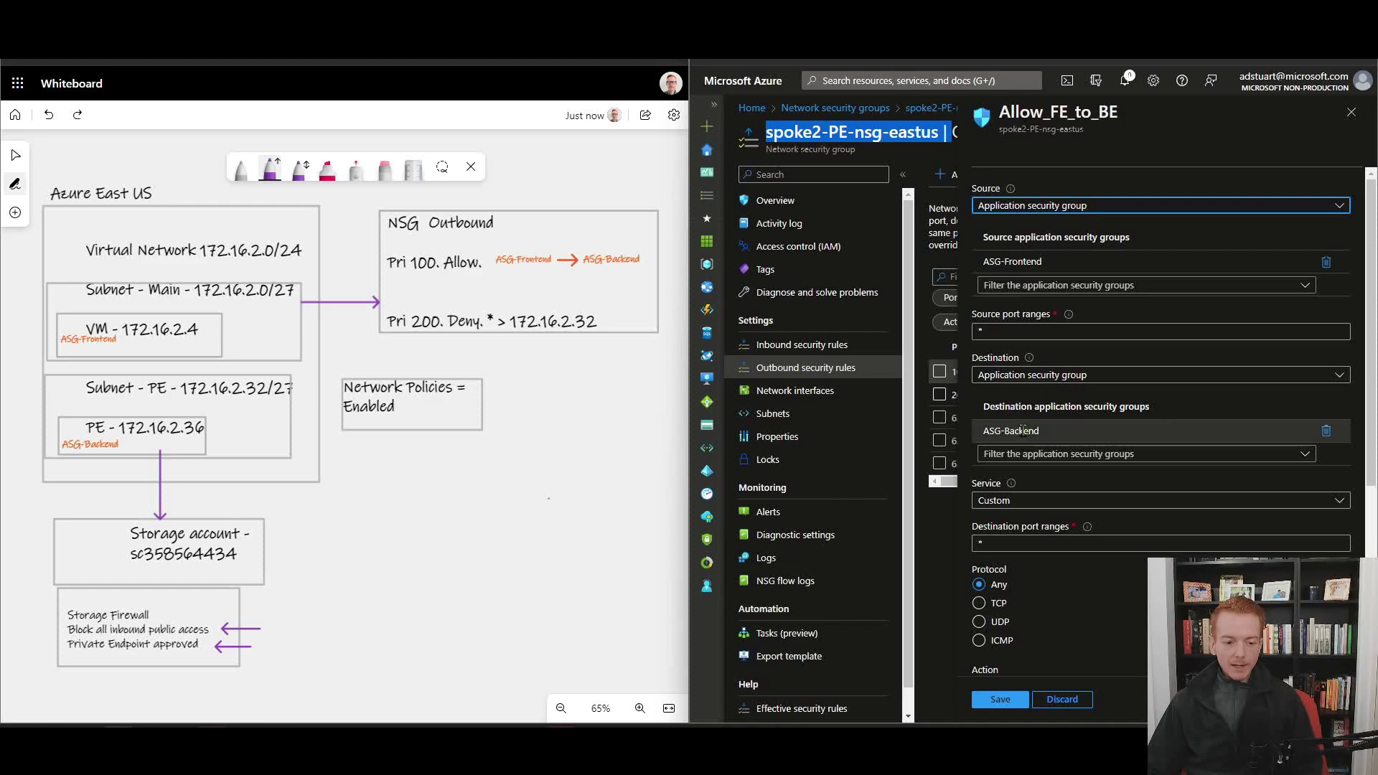
pyautogui.scroll(-5, 1022, 431)
pyautogui.click(997, 410)
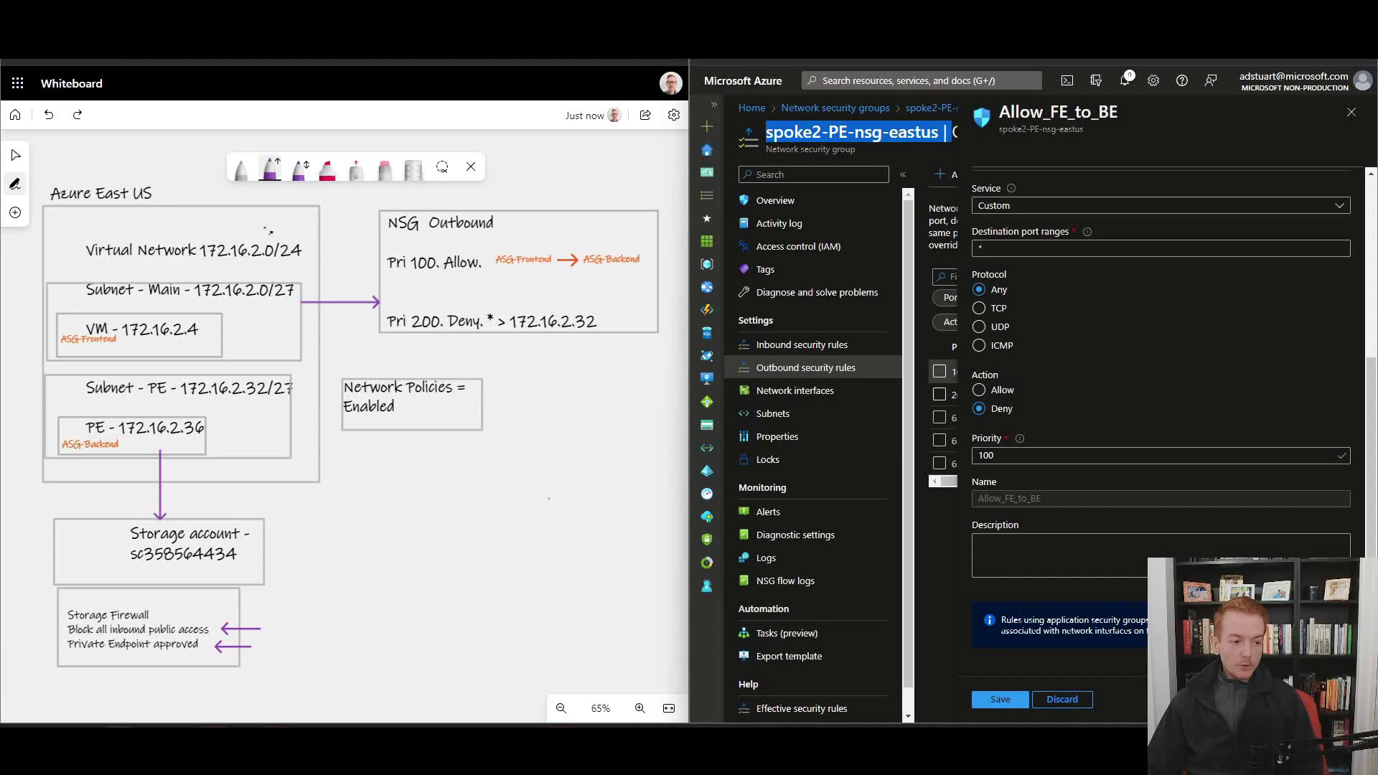
# - Sketch purple arrows from the VM to the PE and at the Pri 100 allow rule
pyautogui.click(268, 178)
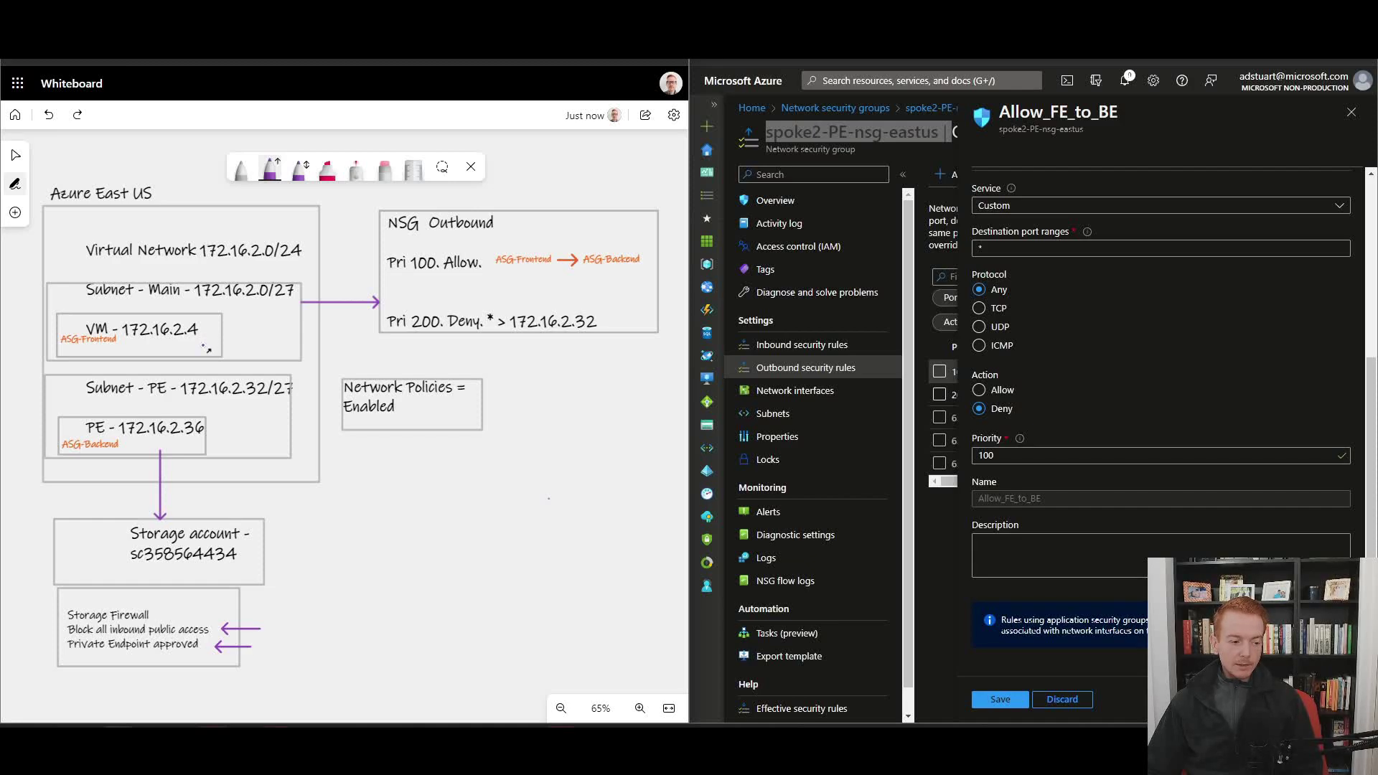
pyautogui.moveTo(204, 339)
pyautogui.mouseDown()
pyautogui.moveTo(182, 407)
pyautogui.moveTo(194, 391)
pyautogui.mouseUp()
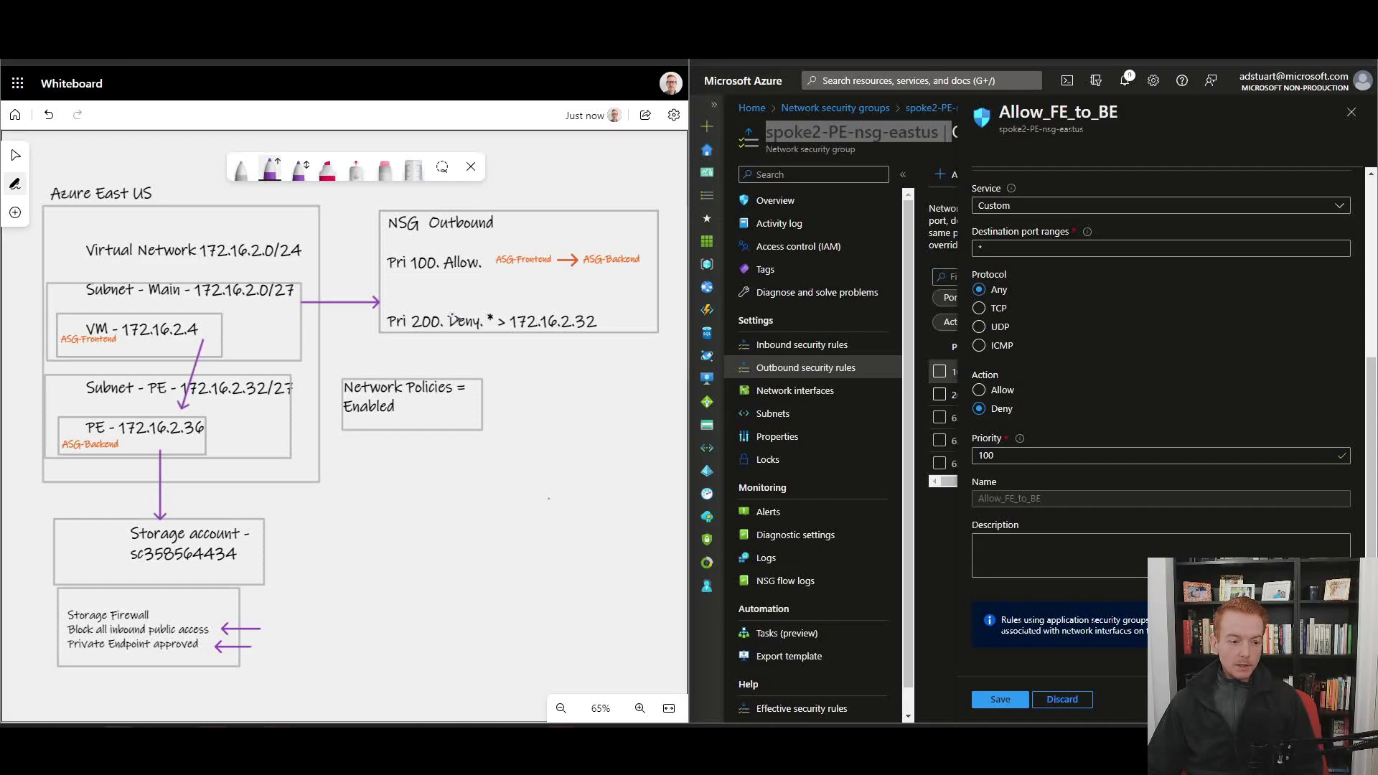
pyautogui.moveTo(354, 258); pyautogui.dragTo(385, 258)
# - Undo the temporary arrows and run the pasted sudo azcopy copy of test.txt to mycontainer
pyautogui.hotkey('ctrl', 'z')
pyautogui.hotkey('ctrl', 'z')
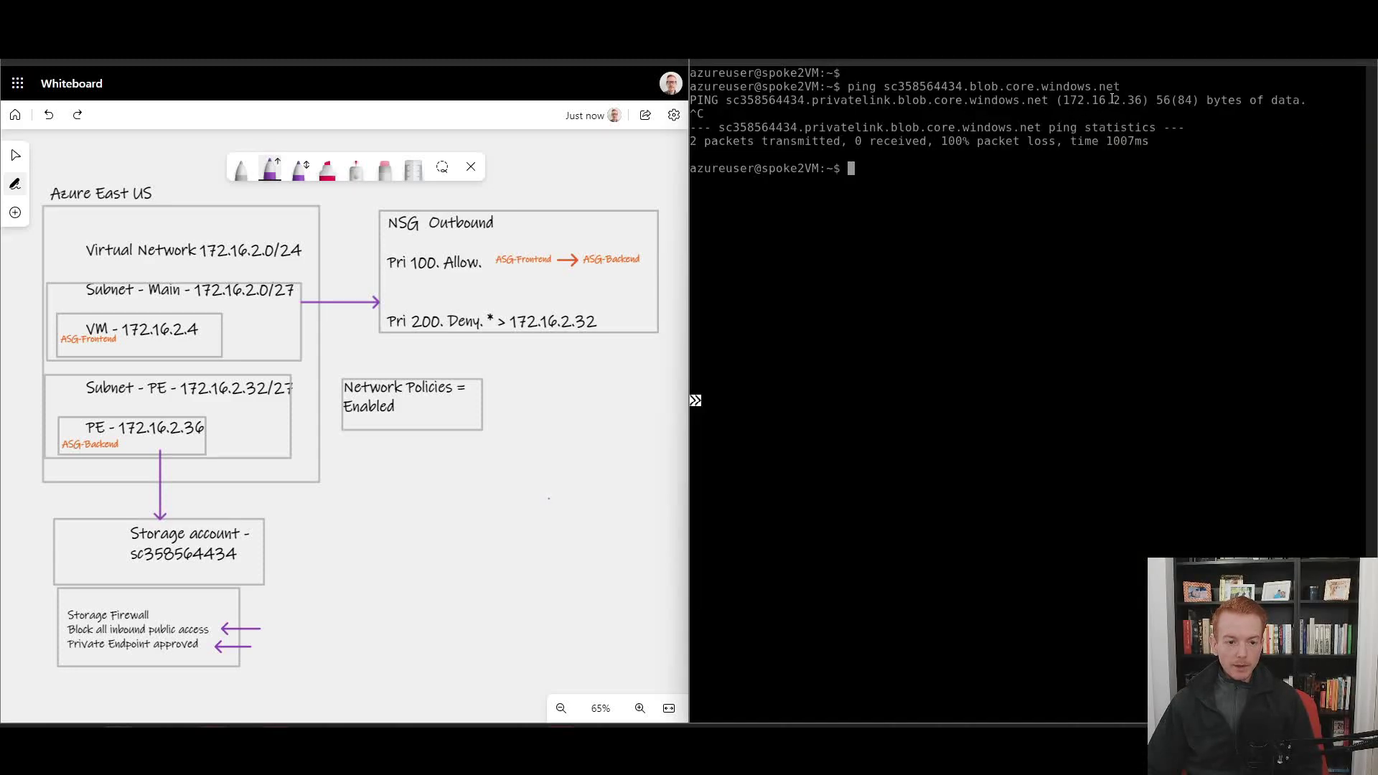
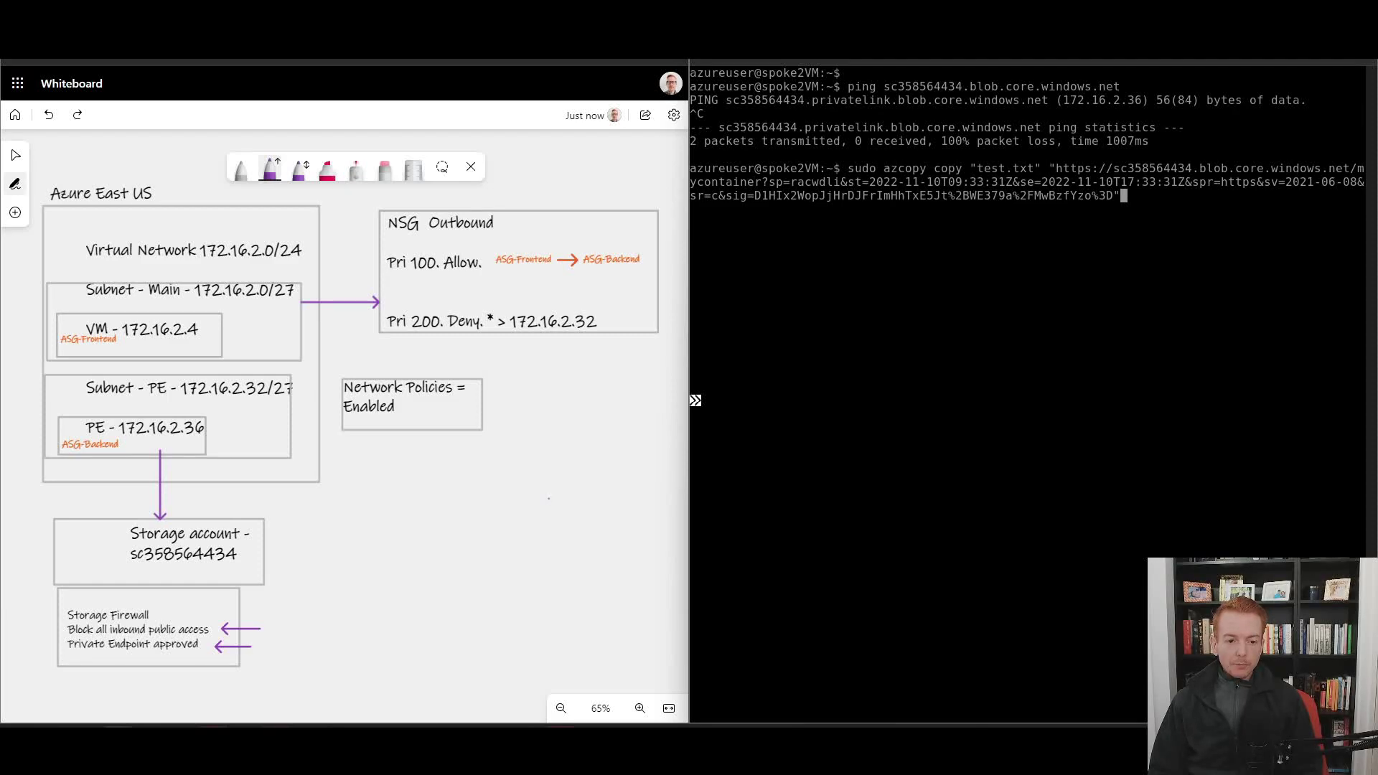
pyautogui.press('Return')
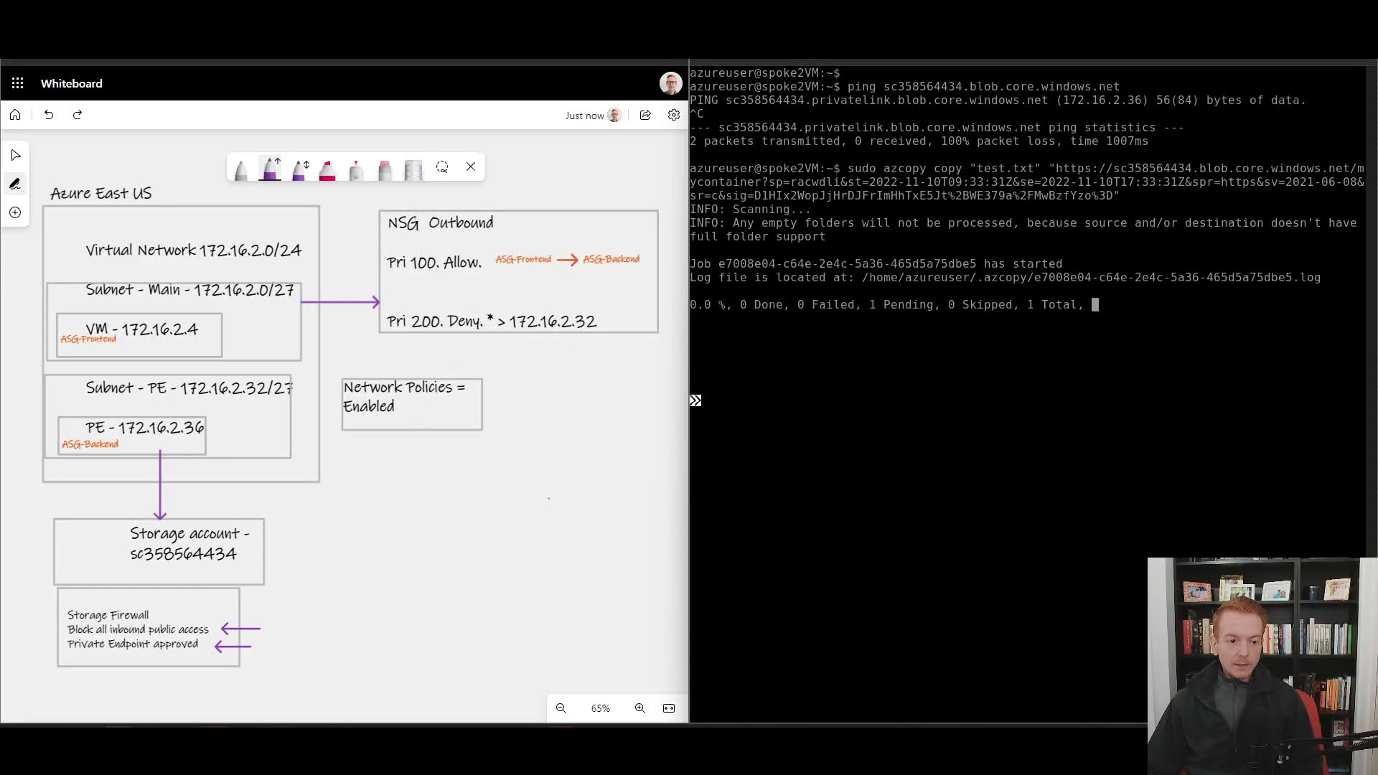
pyautogui.click(826, 17)
# - In the flow log JSON, highlight UserRule_Allow_FE_to_BE, destination 172.16.2.36 and the denied D flag
pyautogui.click(785, 580)
pyautogui.hotkey('alt', 'Tab')
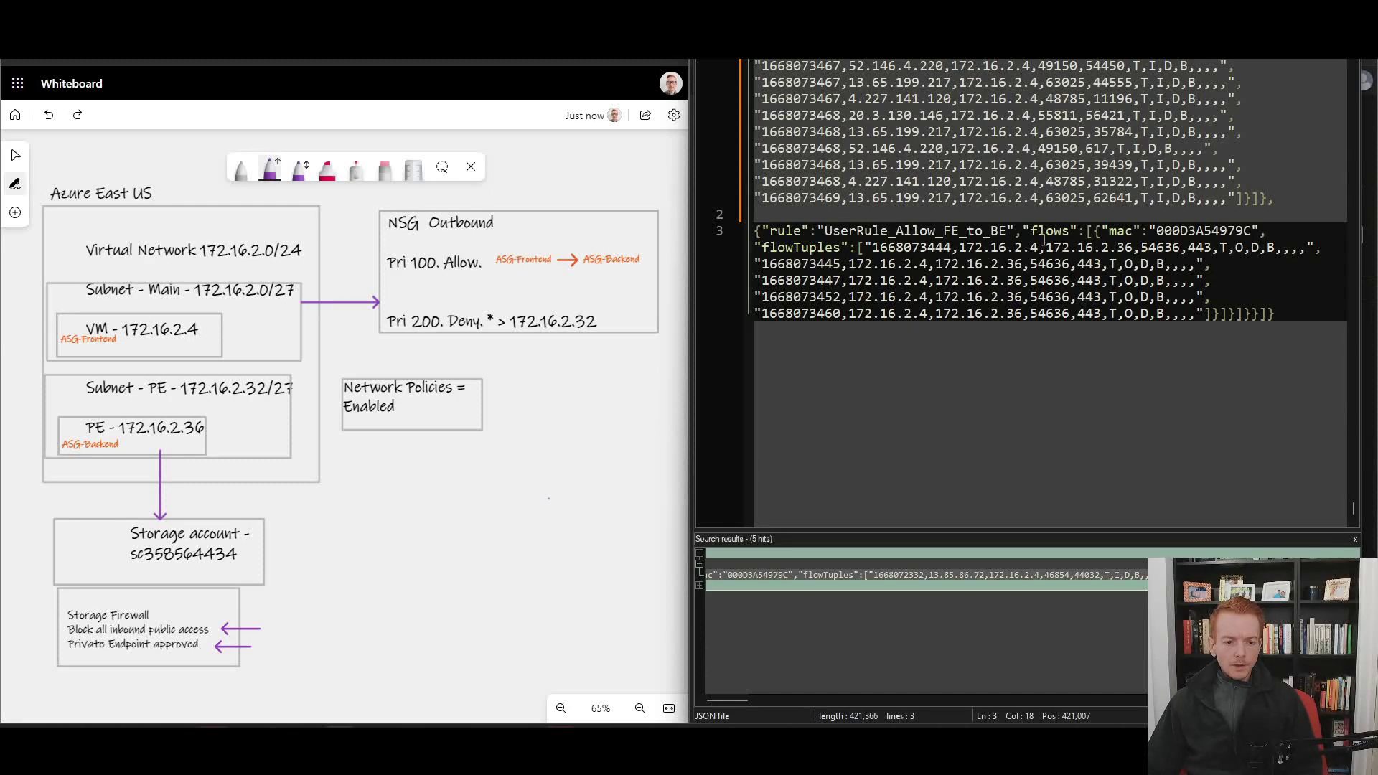
pyautogui.moveTo(825, 232); pyautogui.dragTo(1041, 248)
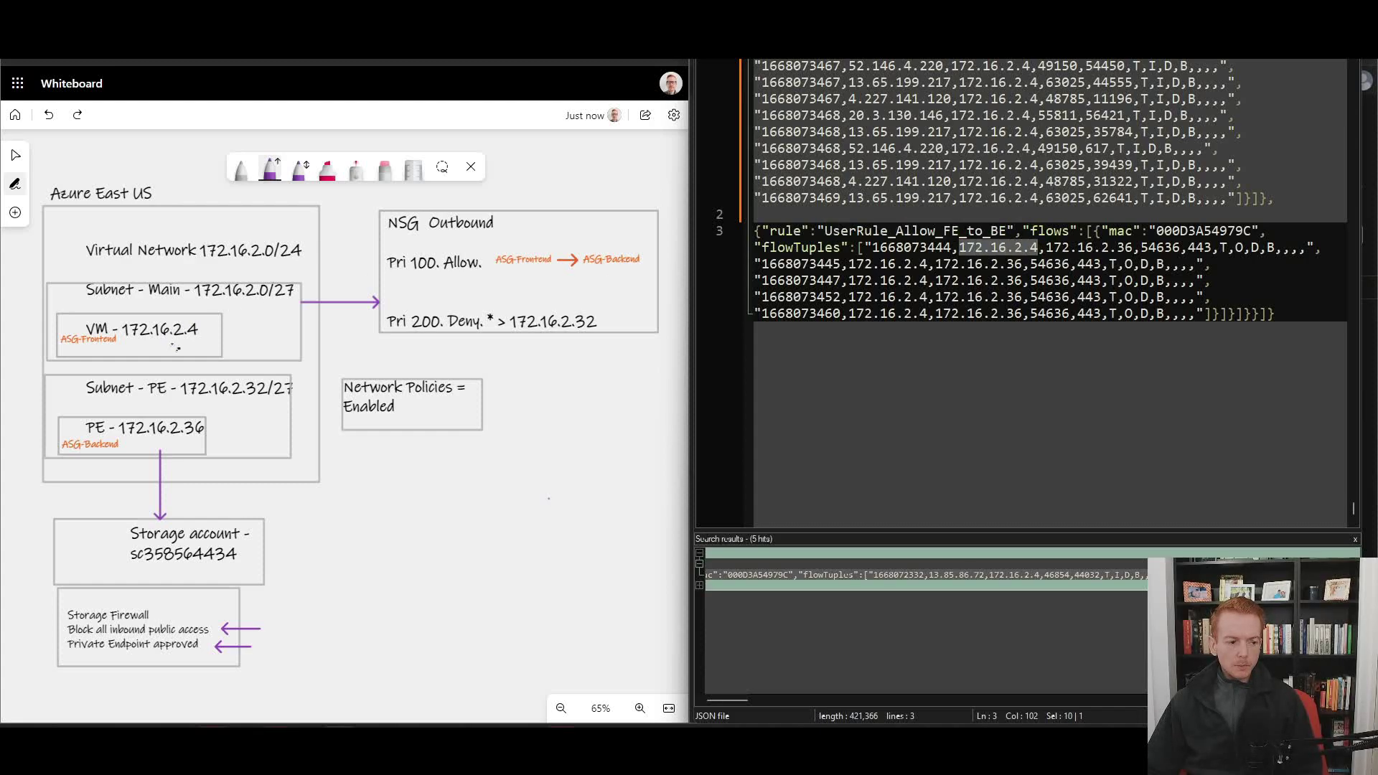
pyautogui.moveTo(1101, 248); pyautogui.dragTo(1133, 248)
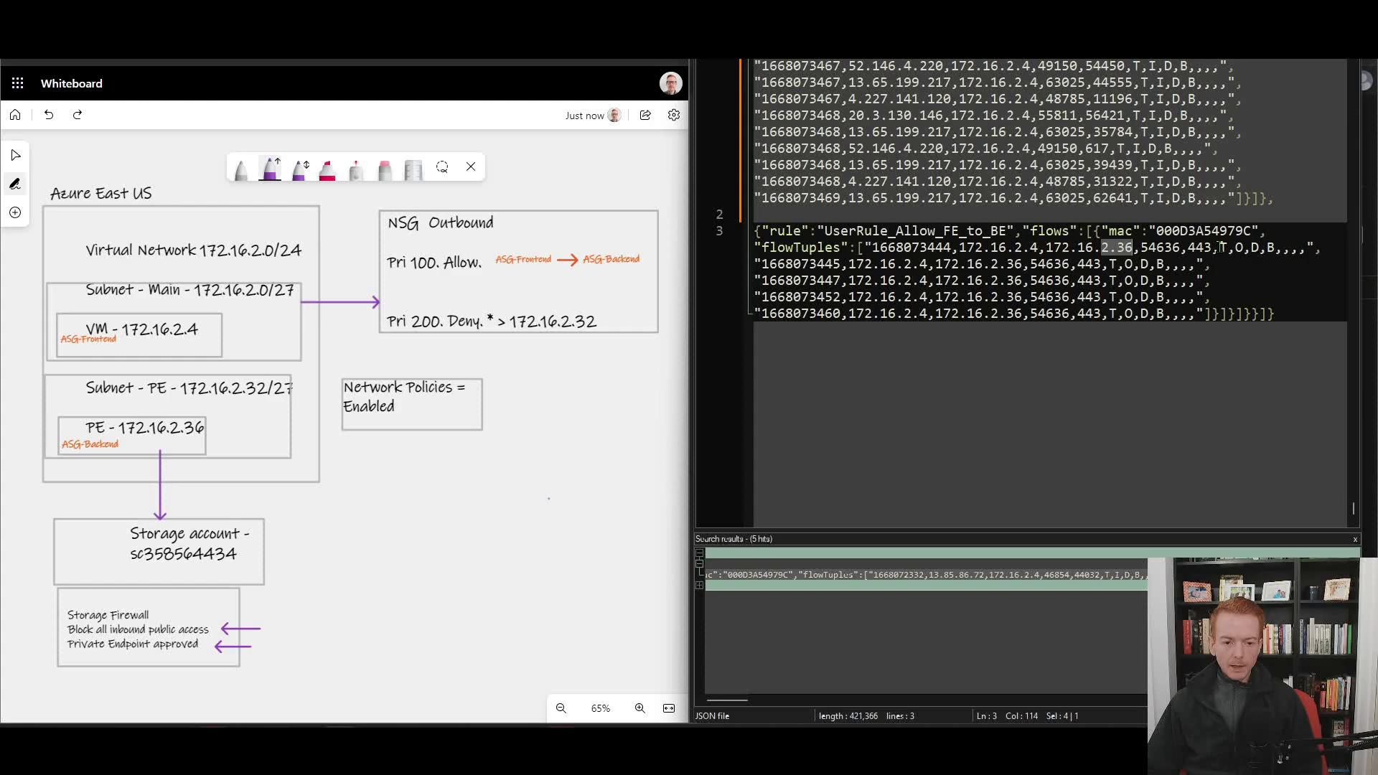
pyautogui.click(1164, 247)
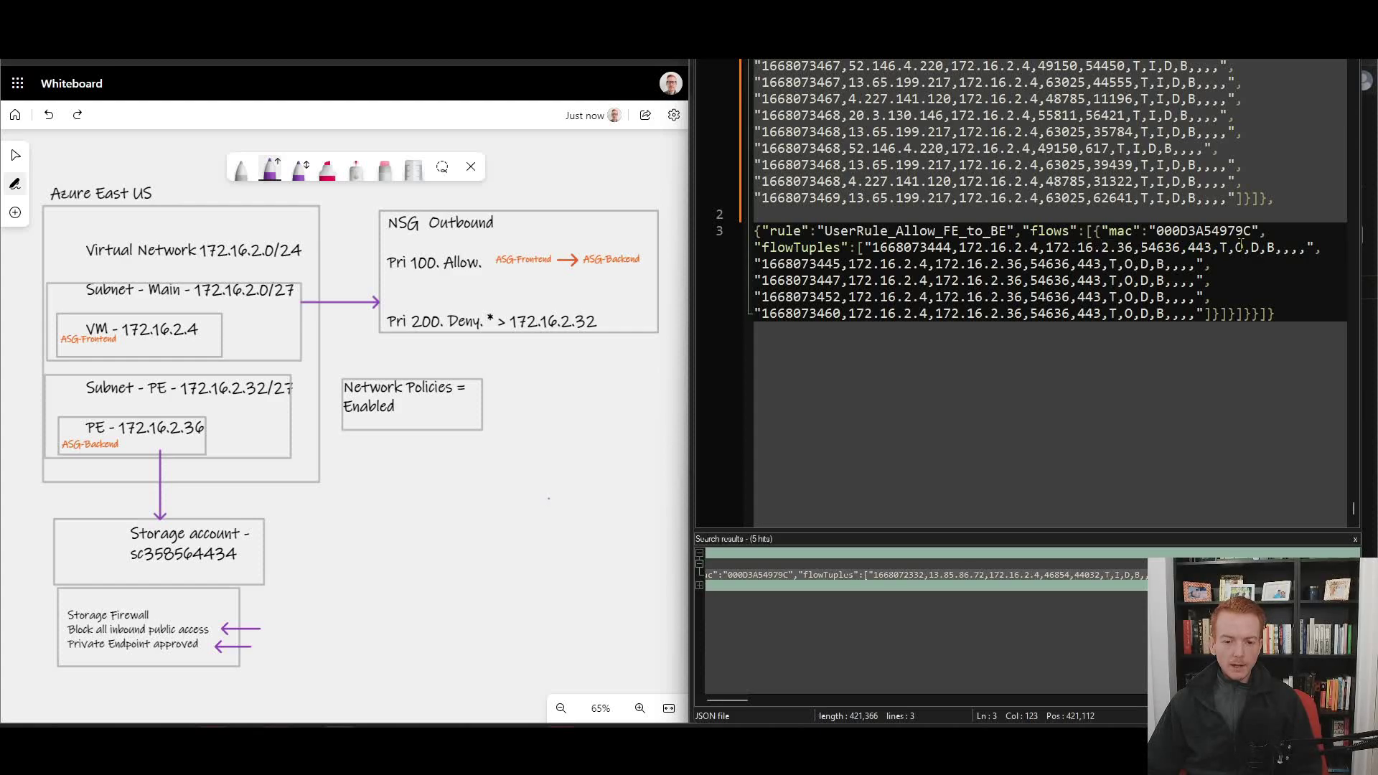
pyautogui.doubleClick(1254, 248)
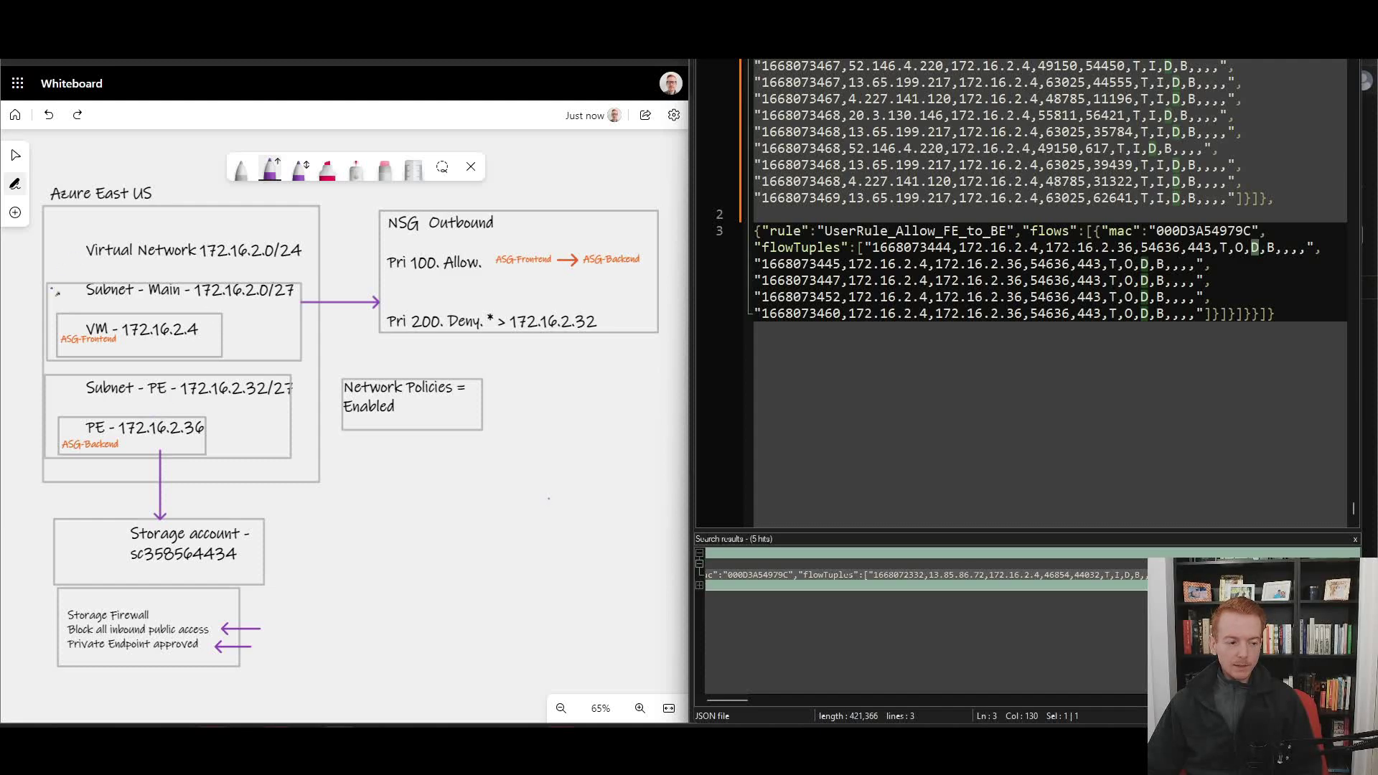
pyautogui.hotkey('alt', 'Tab')
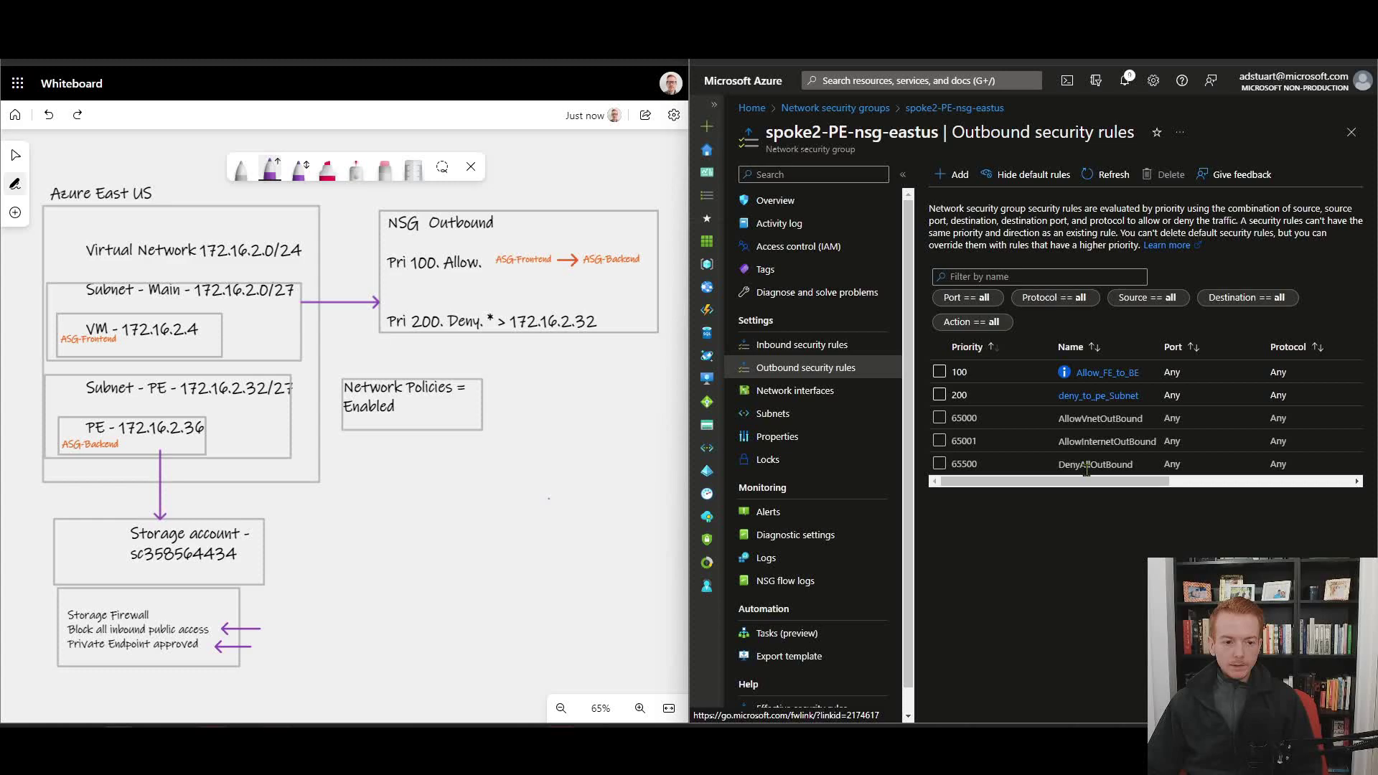
# - Switch Allow_FE_to_BE's action to Allow in its edit blade and save the rule
pyautogui.click(1105, 372)
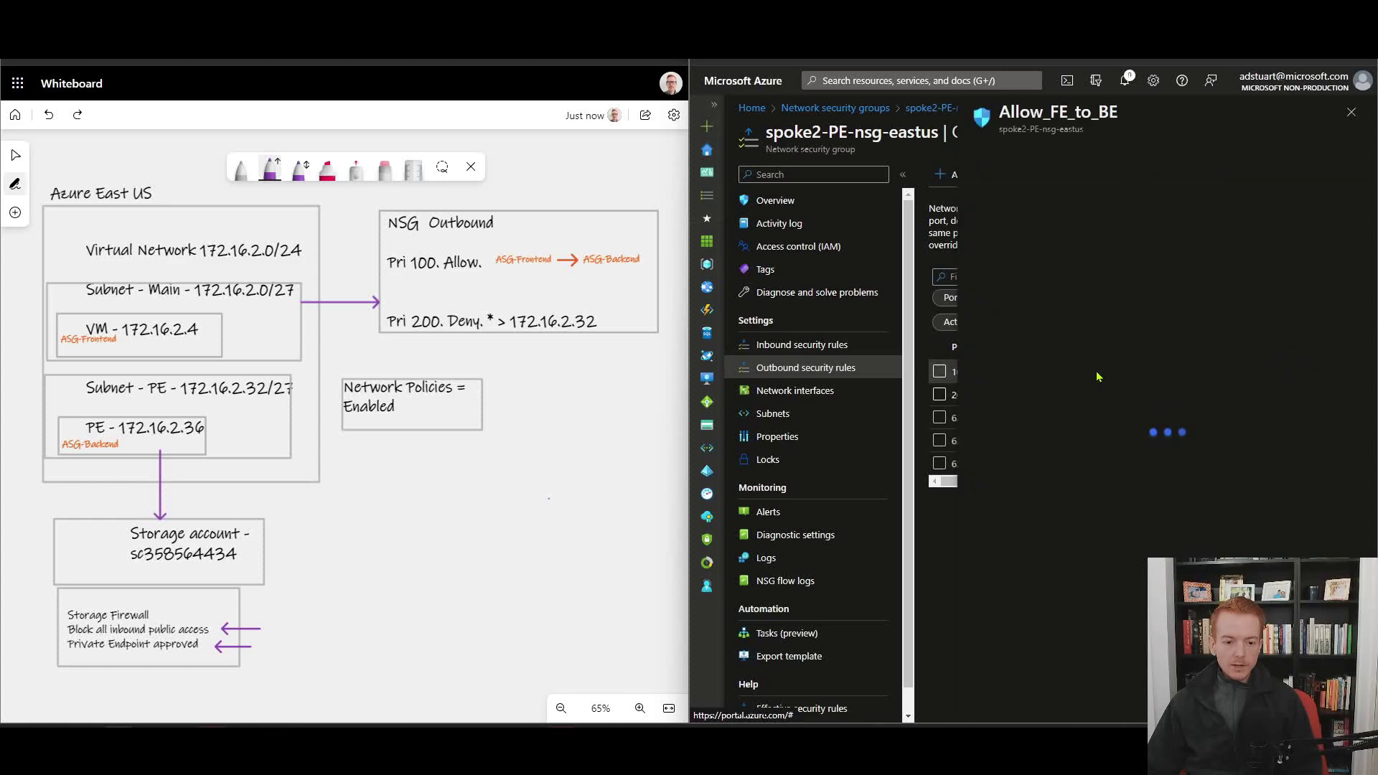
pyautogui.scroll(-3, 1033, 487)
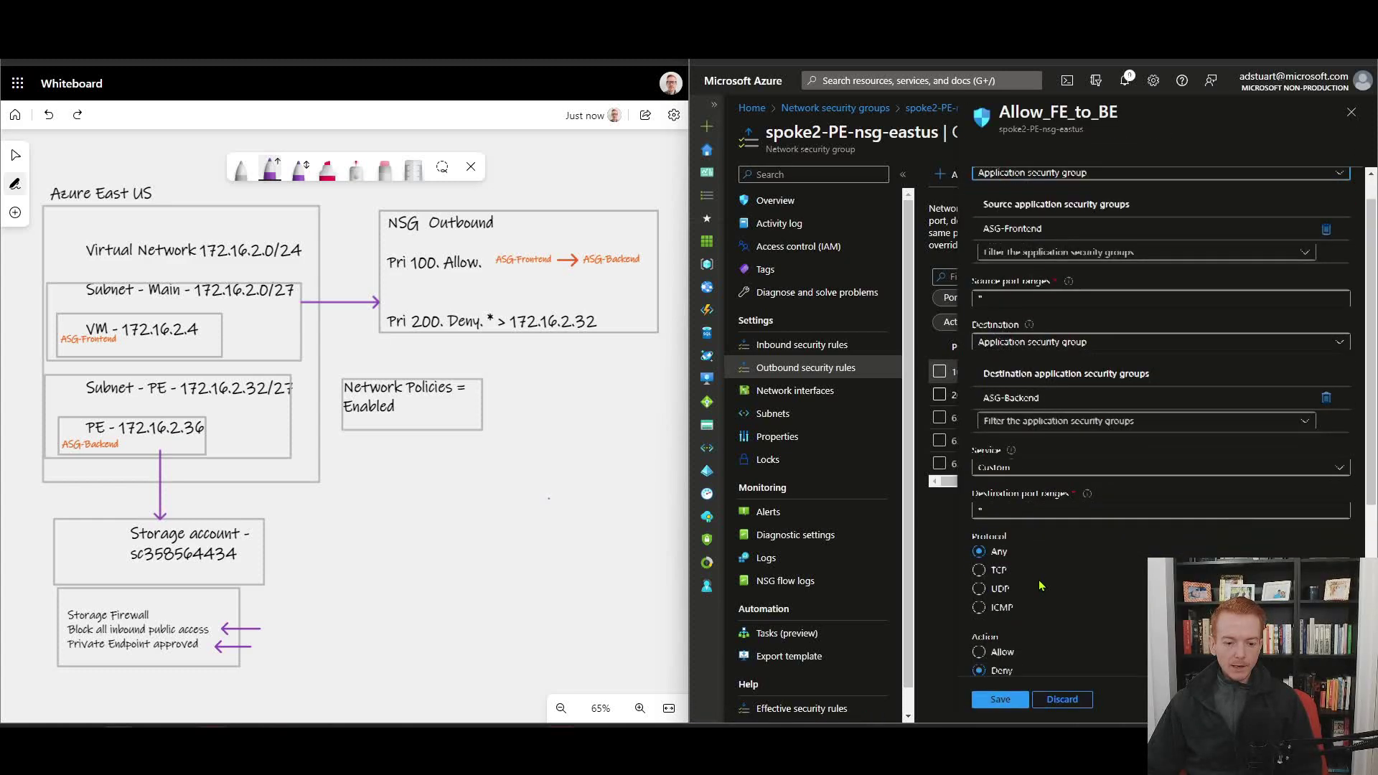
pyautogui.click(978, 469)
pyautogui.click(1007, 700)
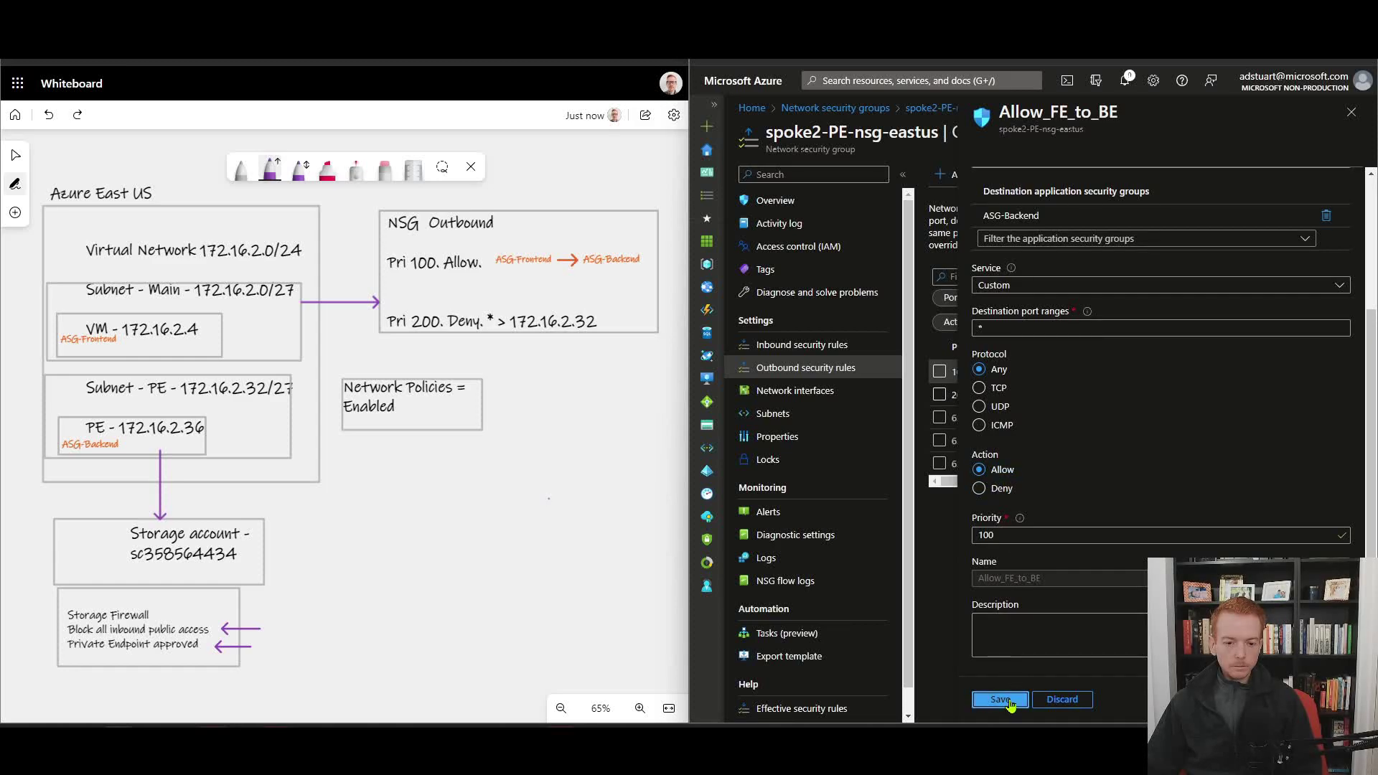
pyautogui.click(359, 172)
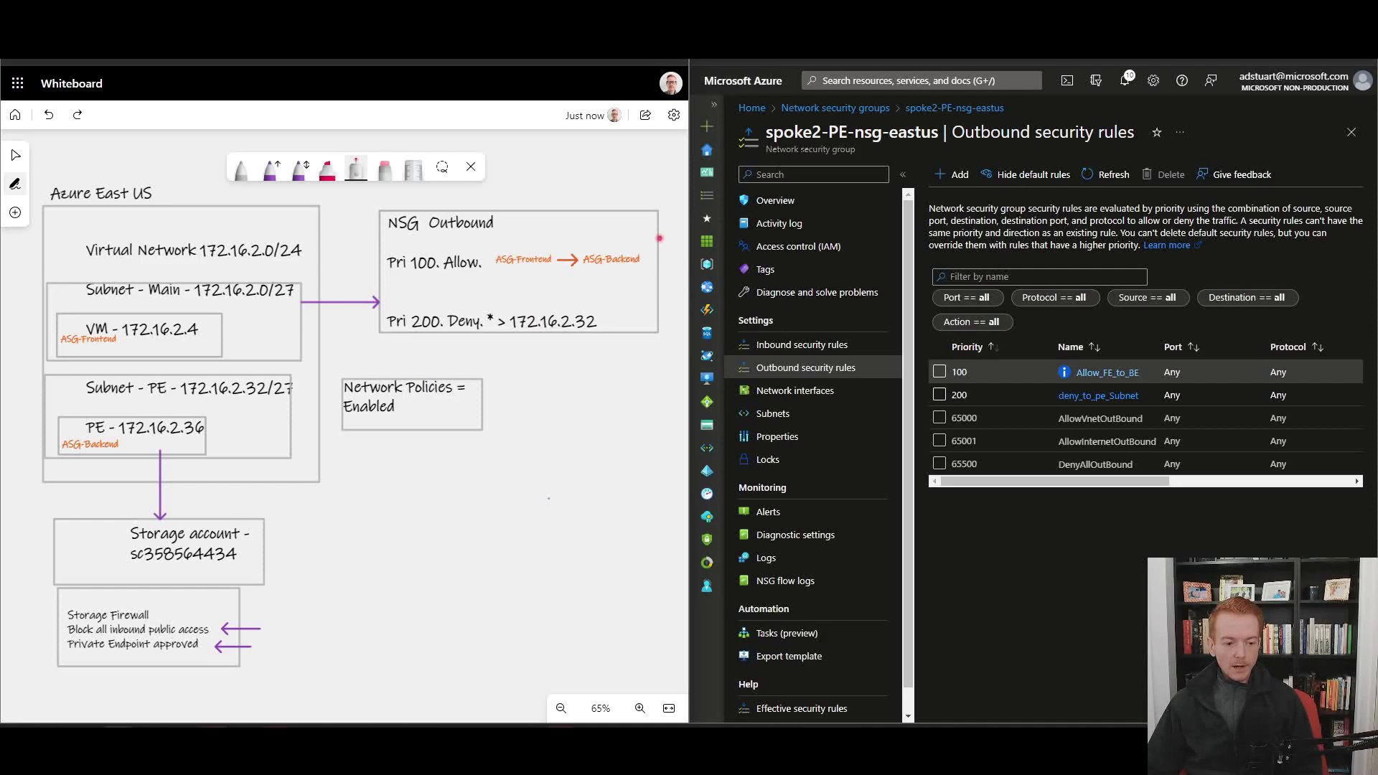
# - Rerun the azcopy upload of test.txt in SSH and highlight the 'Transfers Completed: 1' line
pyautogui.hotkey('alt', 'Tab')
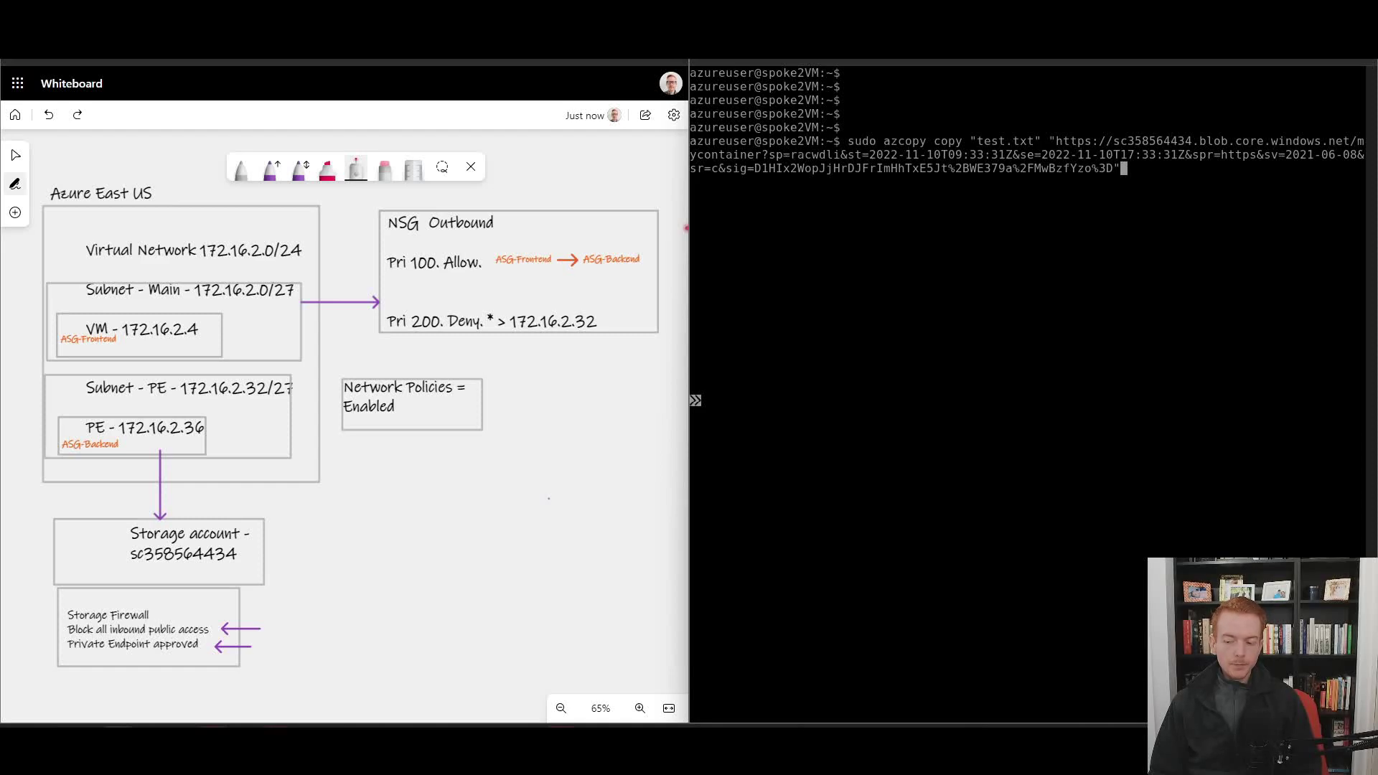
pyautogui.press('Return')
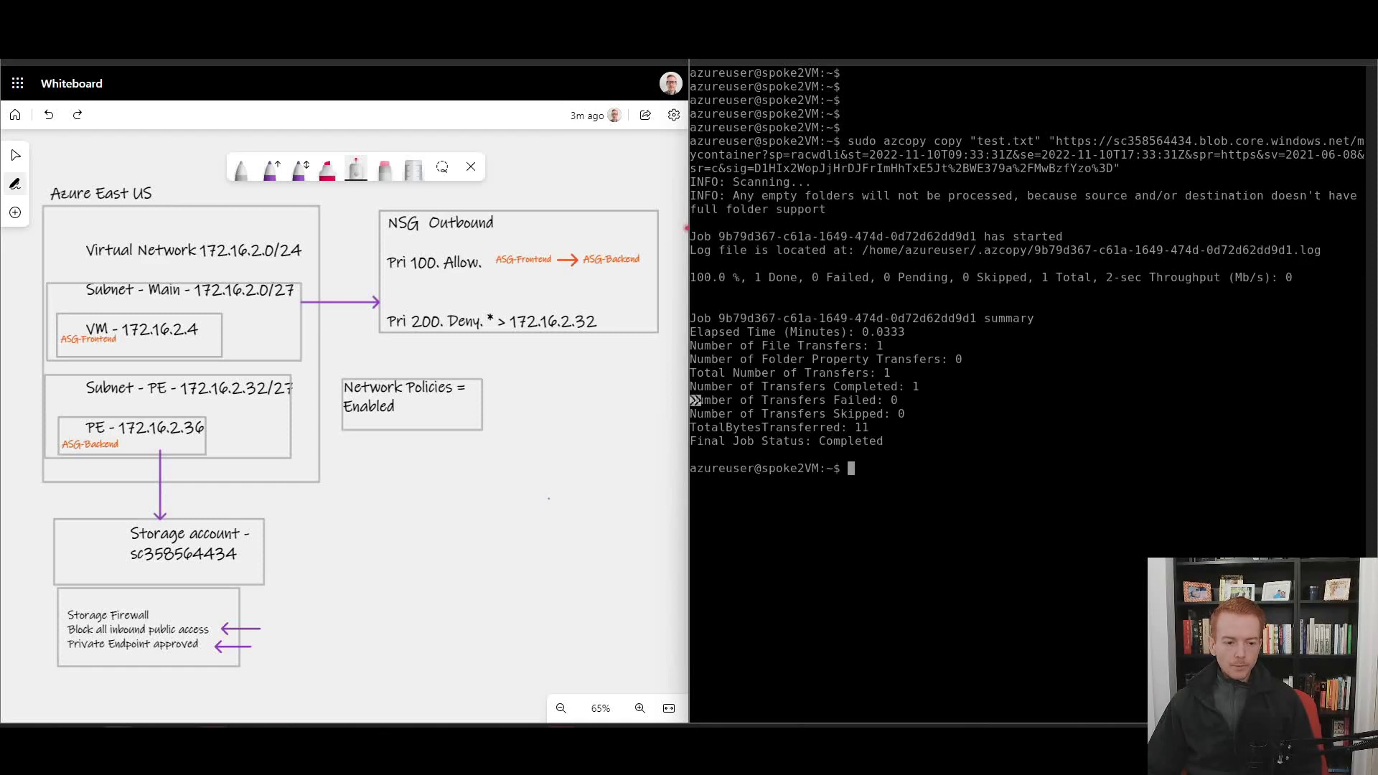
pyautogui.moveTo(773, 386); pyautogui.dragTo(932, 386)
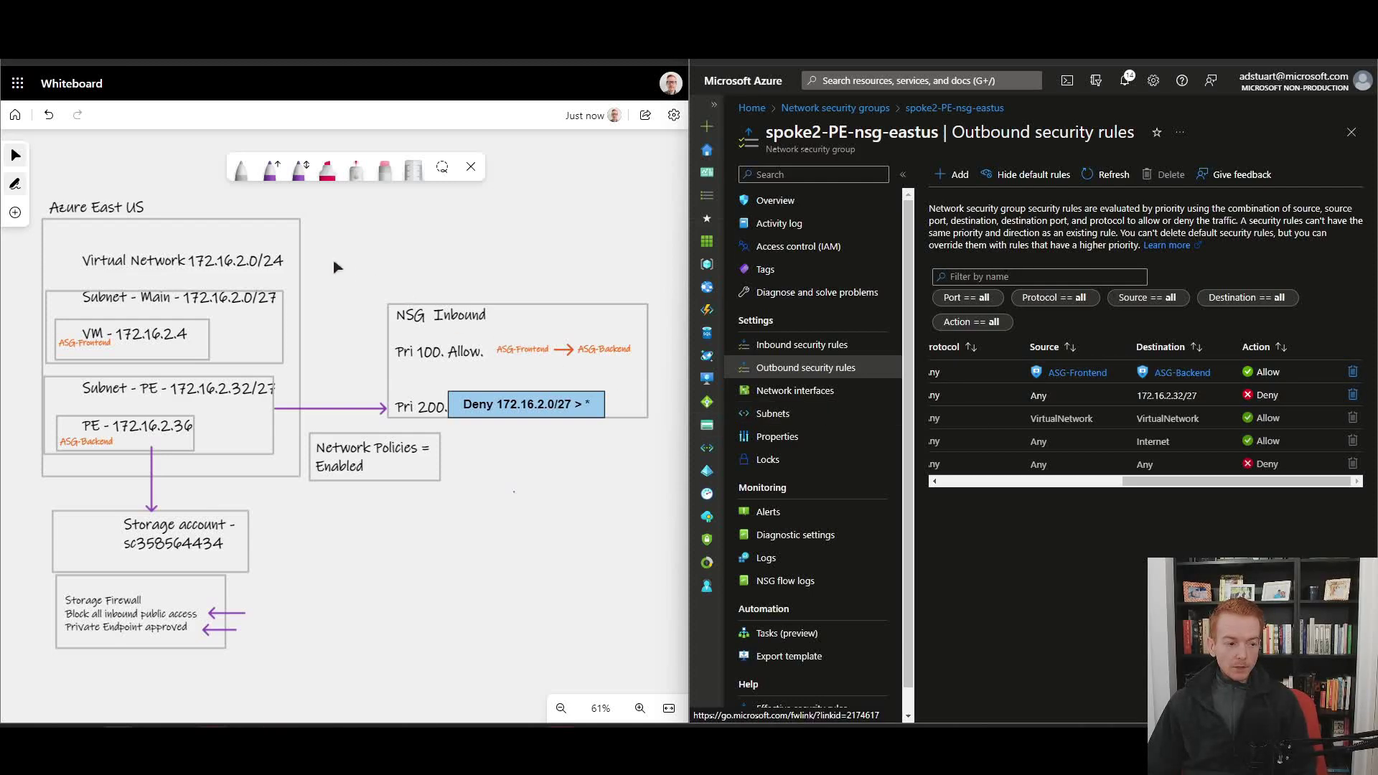
pyautogui.click(356, 169)
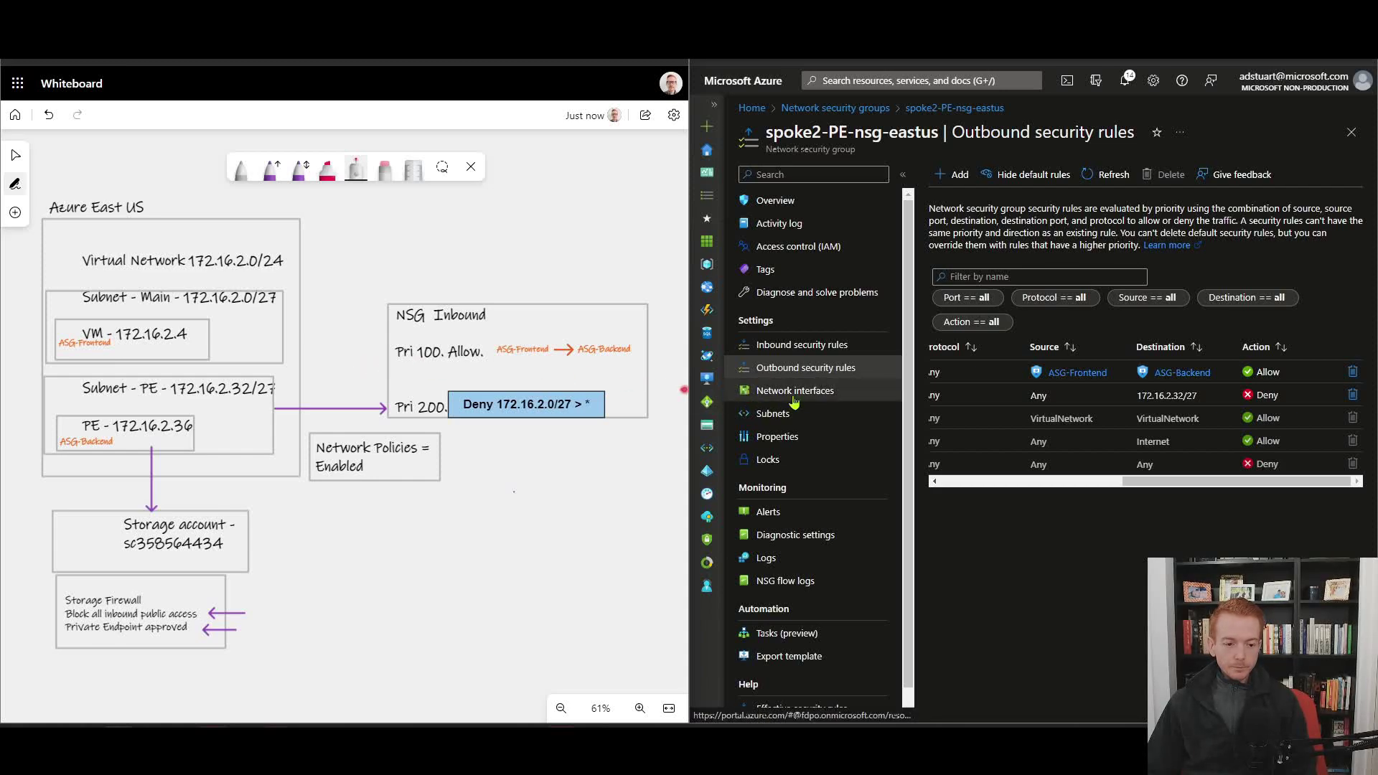
# - Show spoke2-PE-nsg-eastus inbound security rules and scroll the rules table to the right
pyautogui.click(818, 349)
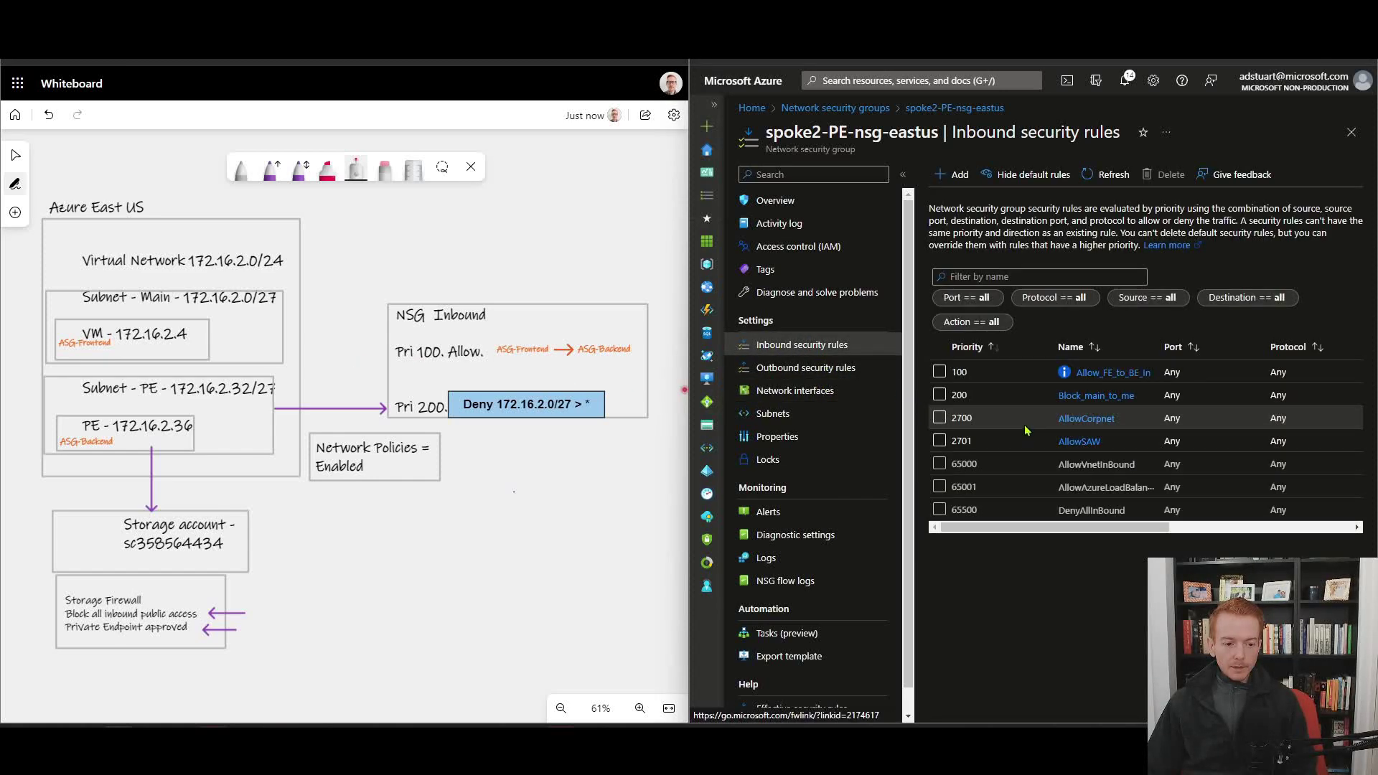
pyautogui.moveTo(1140, 528); pyautogui.dragTo(1283, 528)
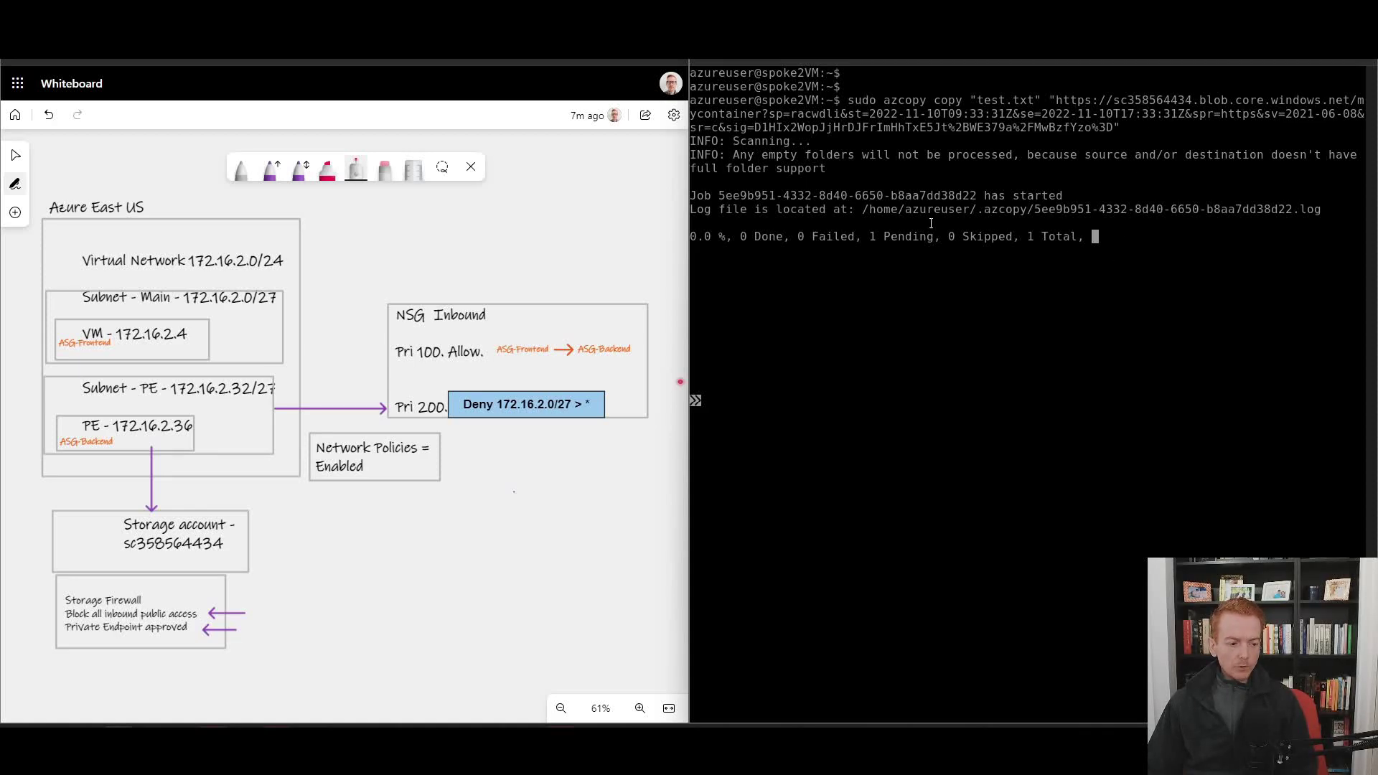
# - Switch the inbound Allow_FE_to_BE_In rule (ASG-Frontend to ASG-Backend) from Deny to Allow and save
pyautogui.hotkey('alt', 'Tab')
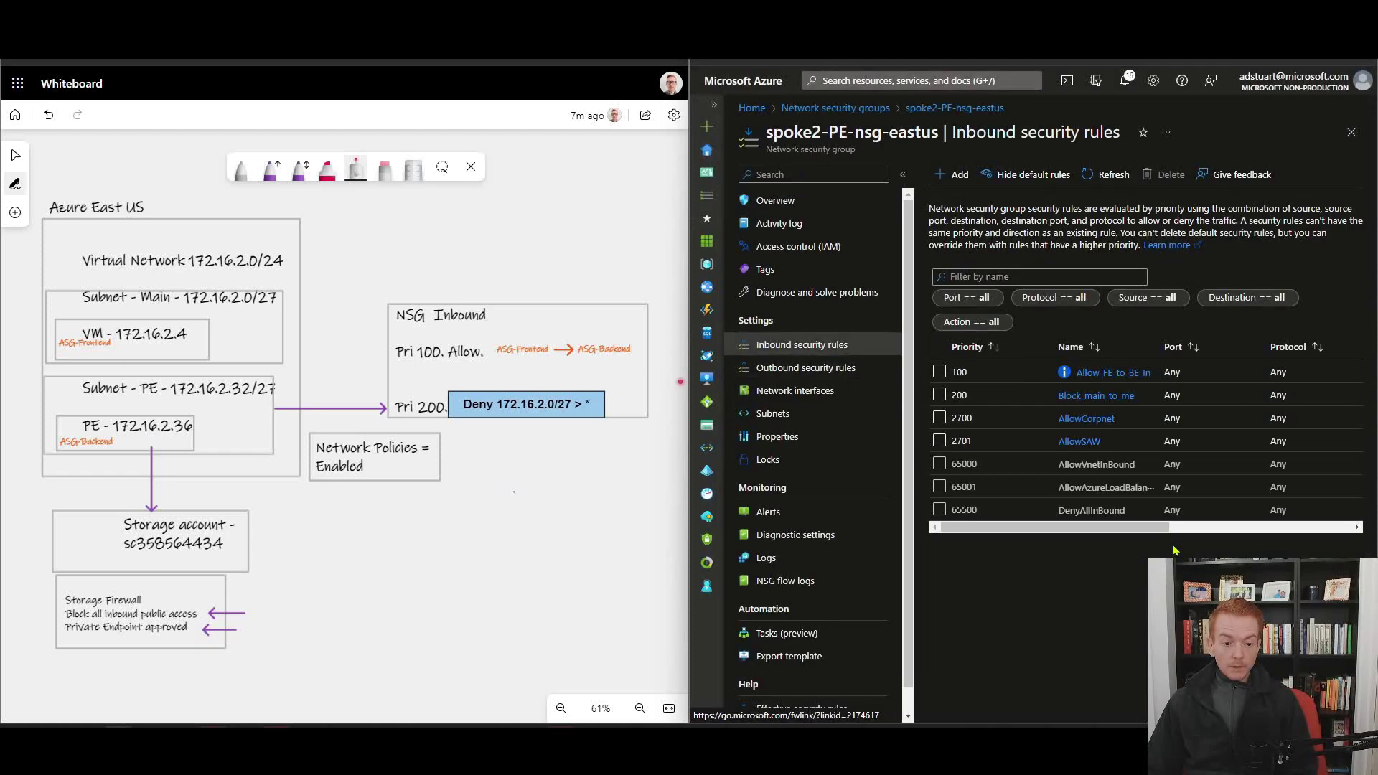
pyautogui.moveTo(1132, 531); pyautogui.dragTo(1098, 530)
pyautogui.click(1089, 374)
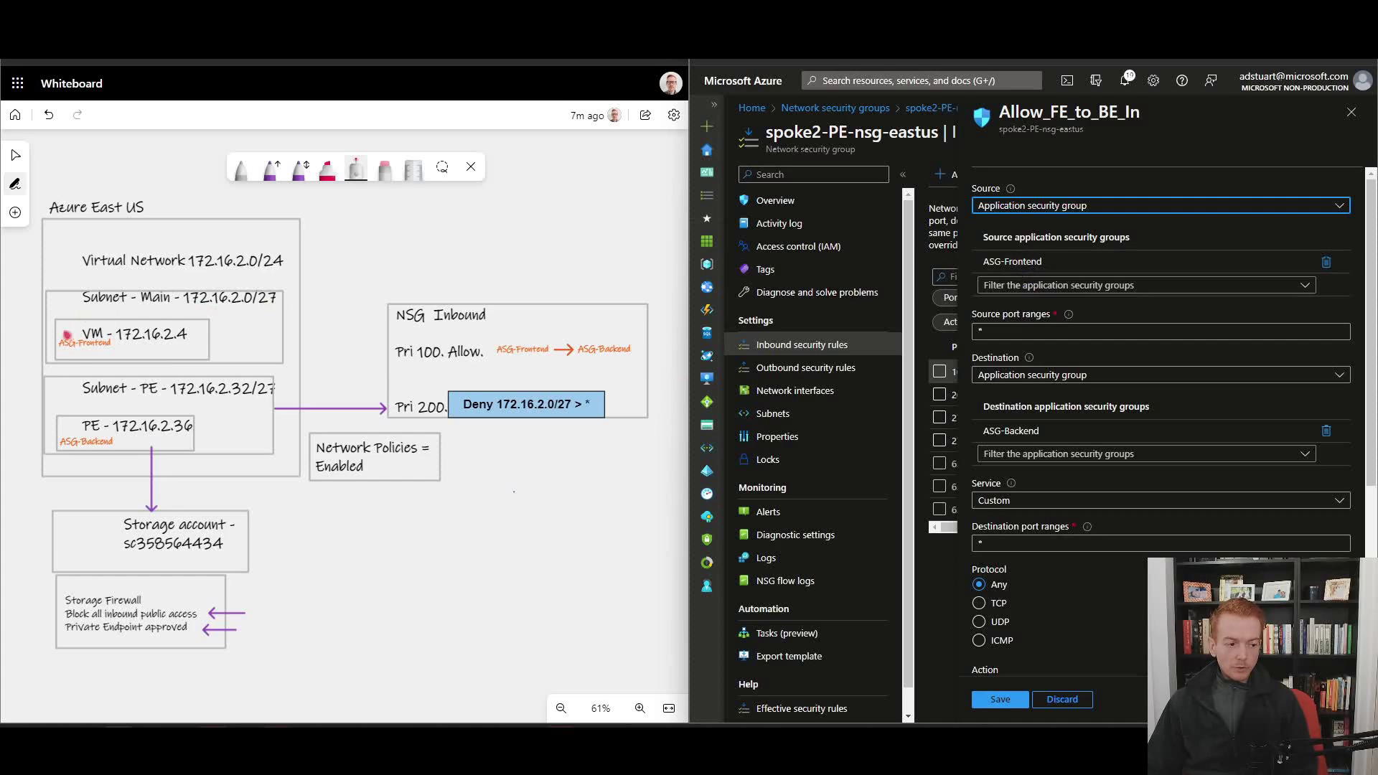
pyautogui.scroll(-3, 984, 404)
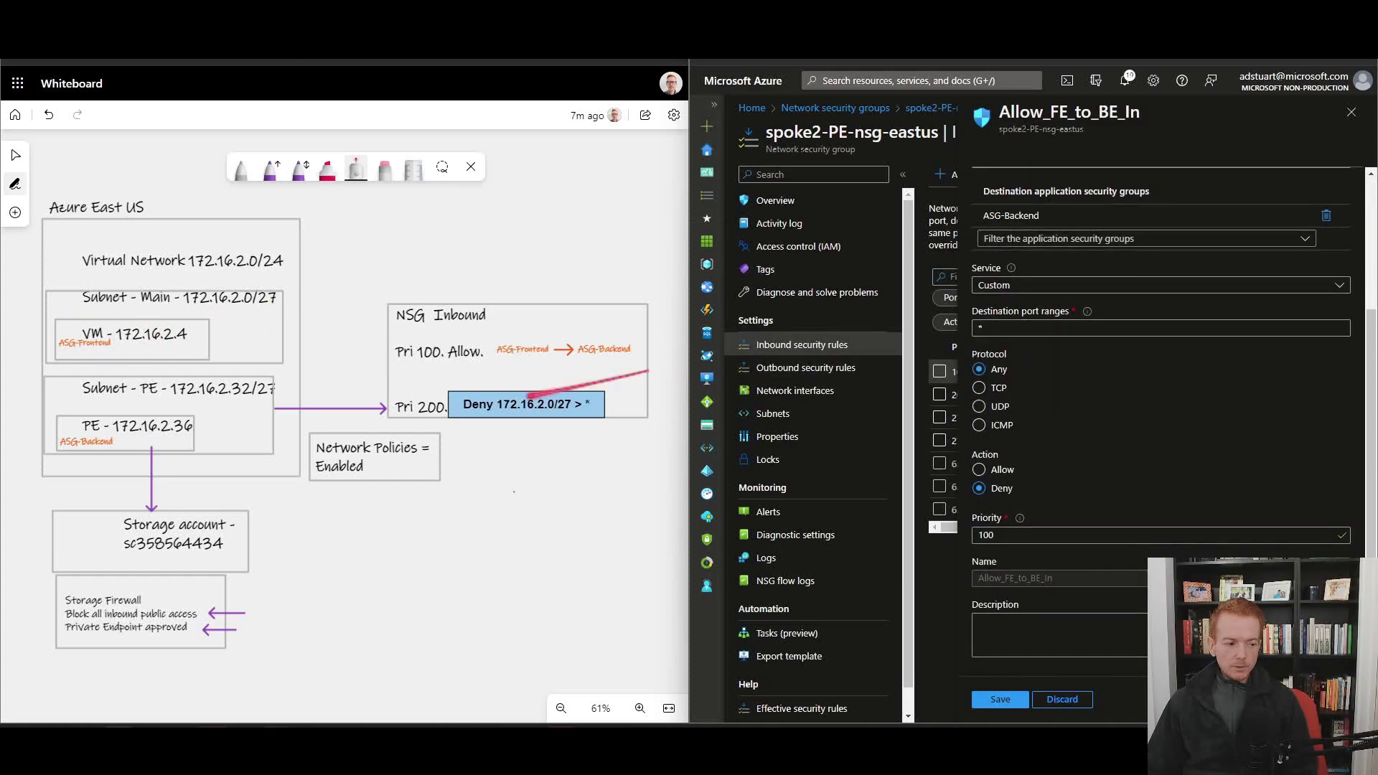
pyautogui.scroll(-1, 973, 345)
pyautogui.click(980, 389)
pyautogui.click(1003, 699)
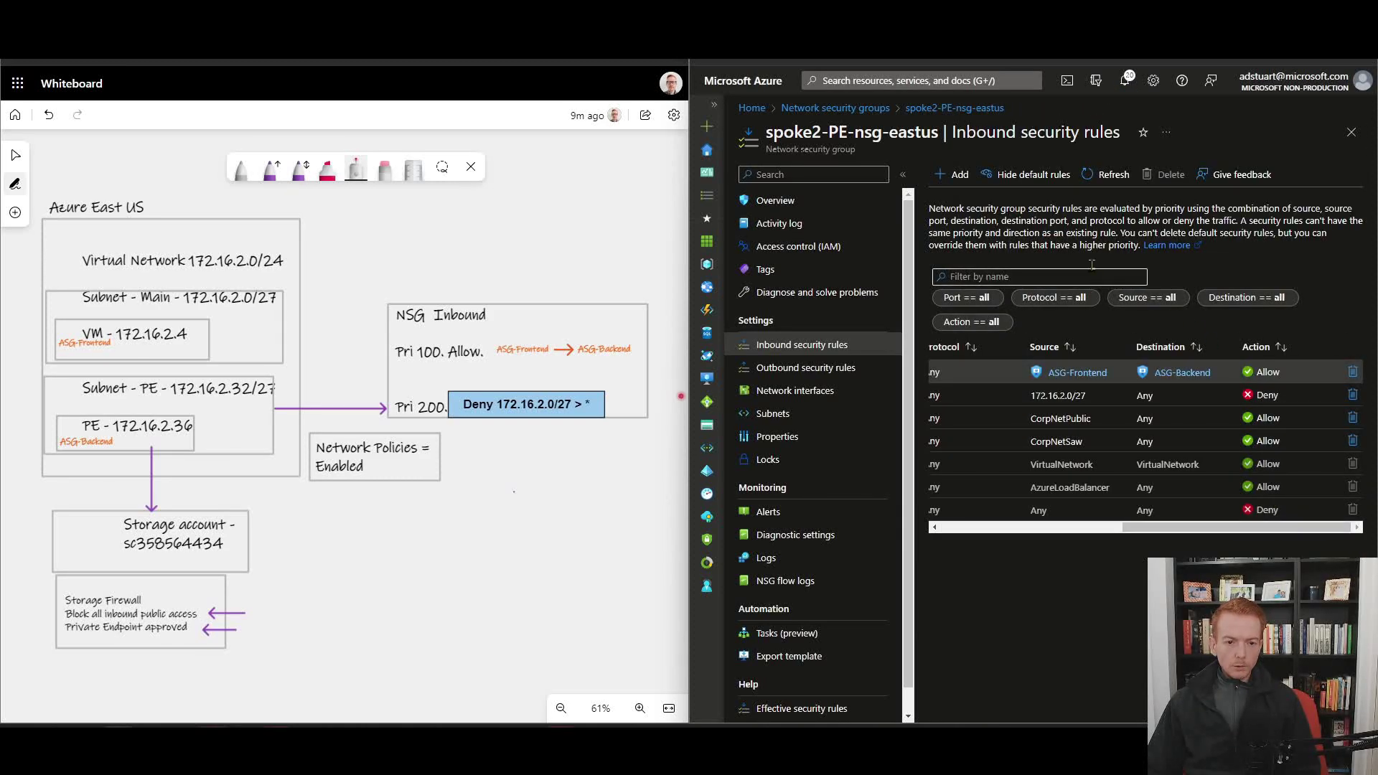
# - Clear the terminal, rerun the previous azcopy upload of test.txt, and highlight 'Transfers Completed: 1'
pyautogui.hotkey('alt', 'Tab')
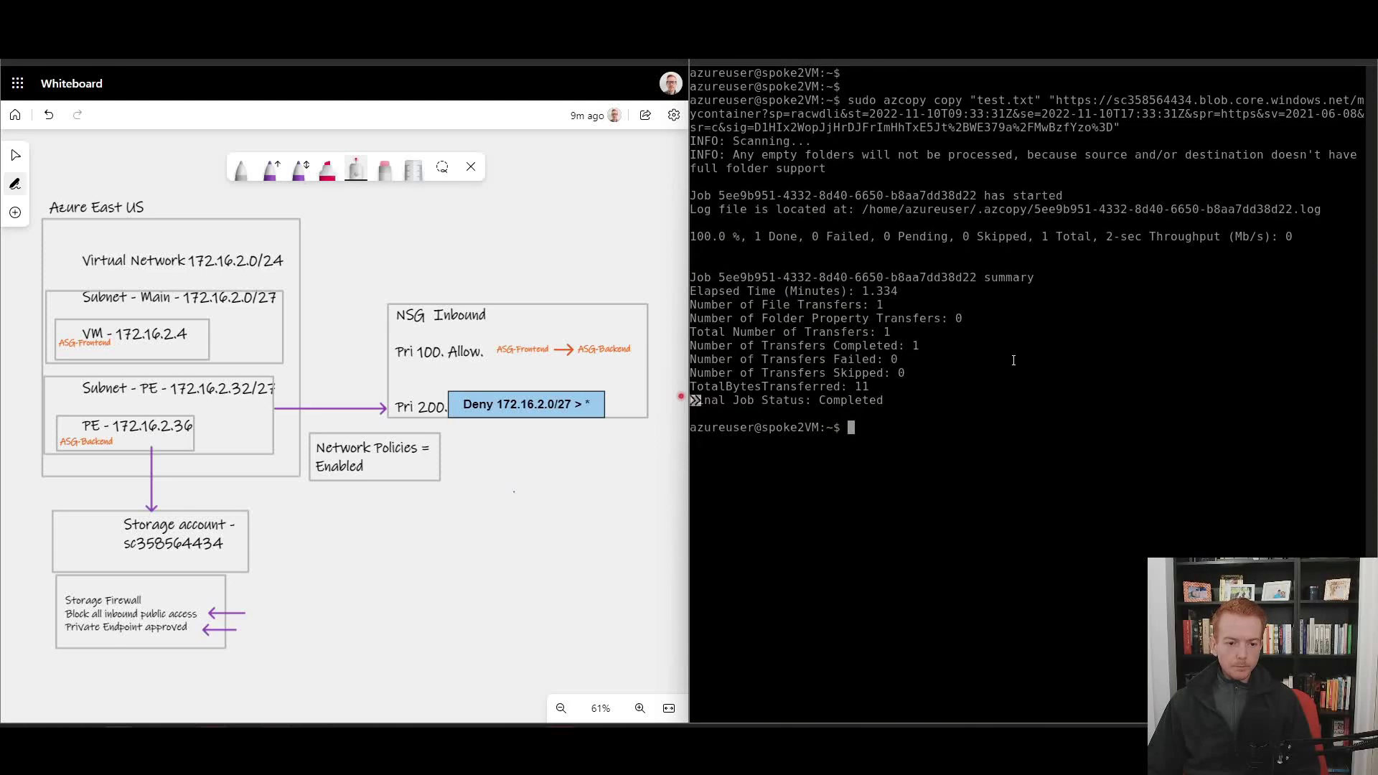
pyautogui.write('clear')
pyautogui.press('Return')
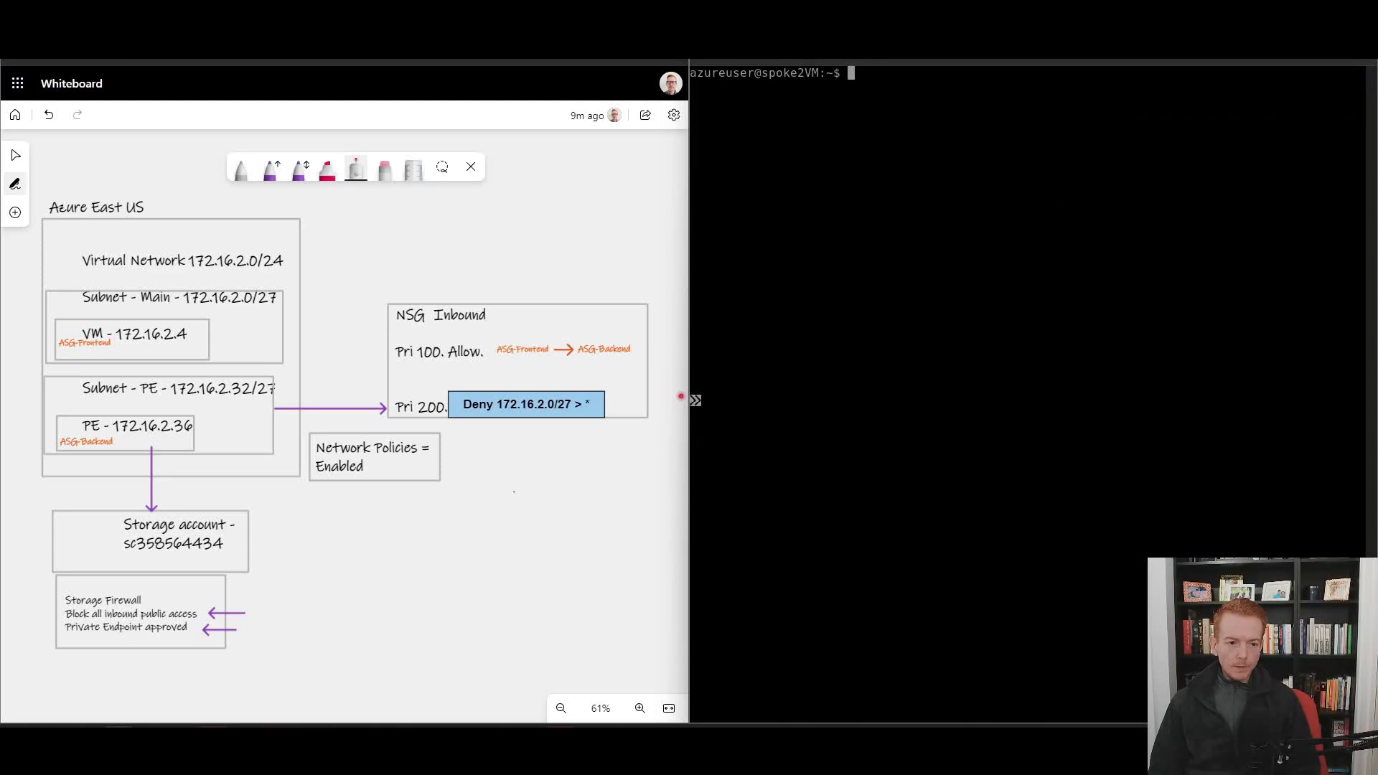
pyautogui.press('Up')
pyautogui.press('Return')
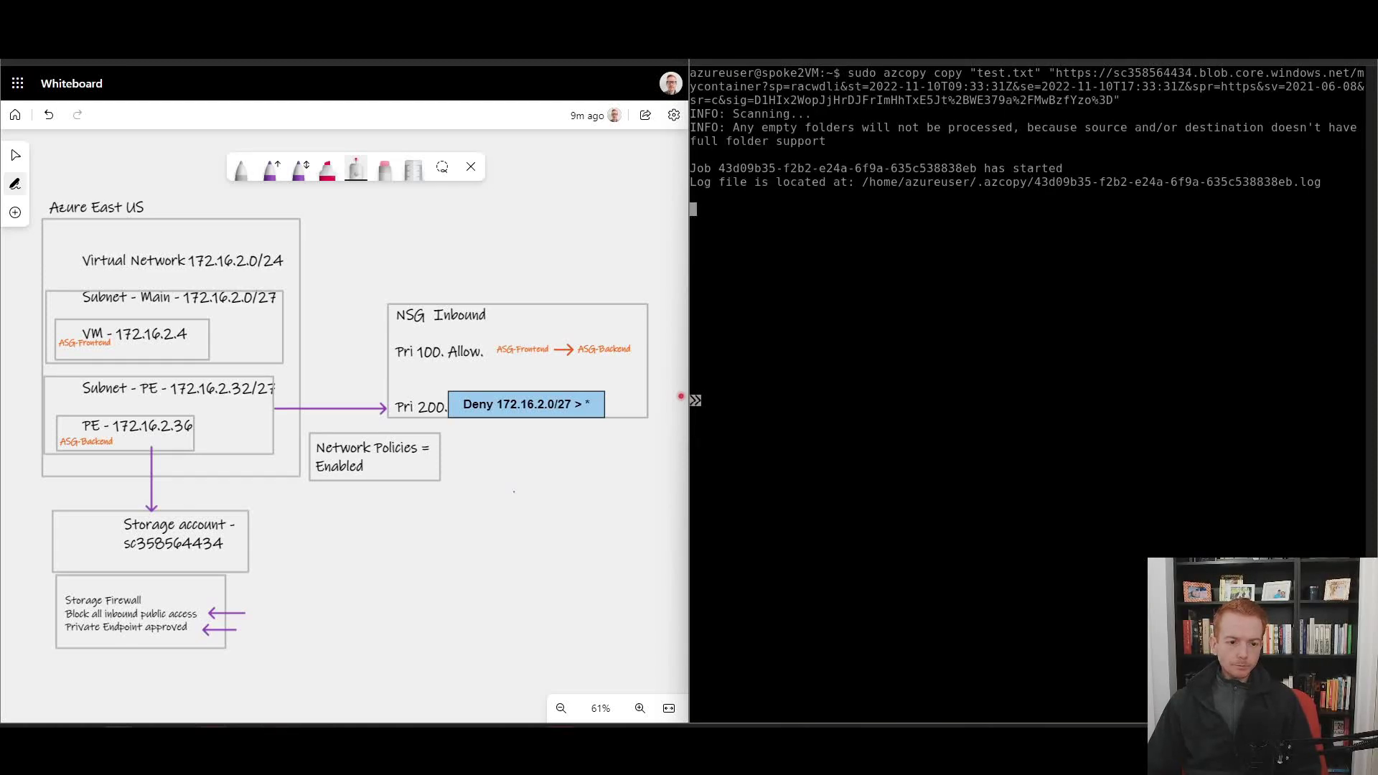
pyautogui.moveTo(766, 318); pyautogui.dragTo(924, 321)
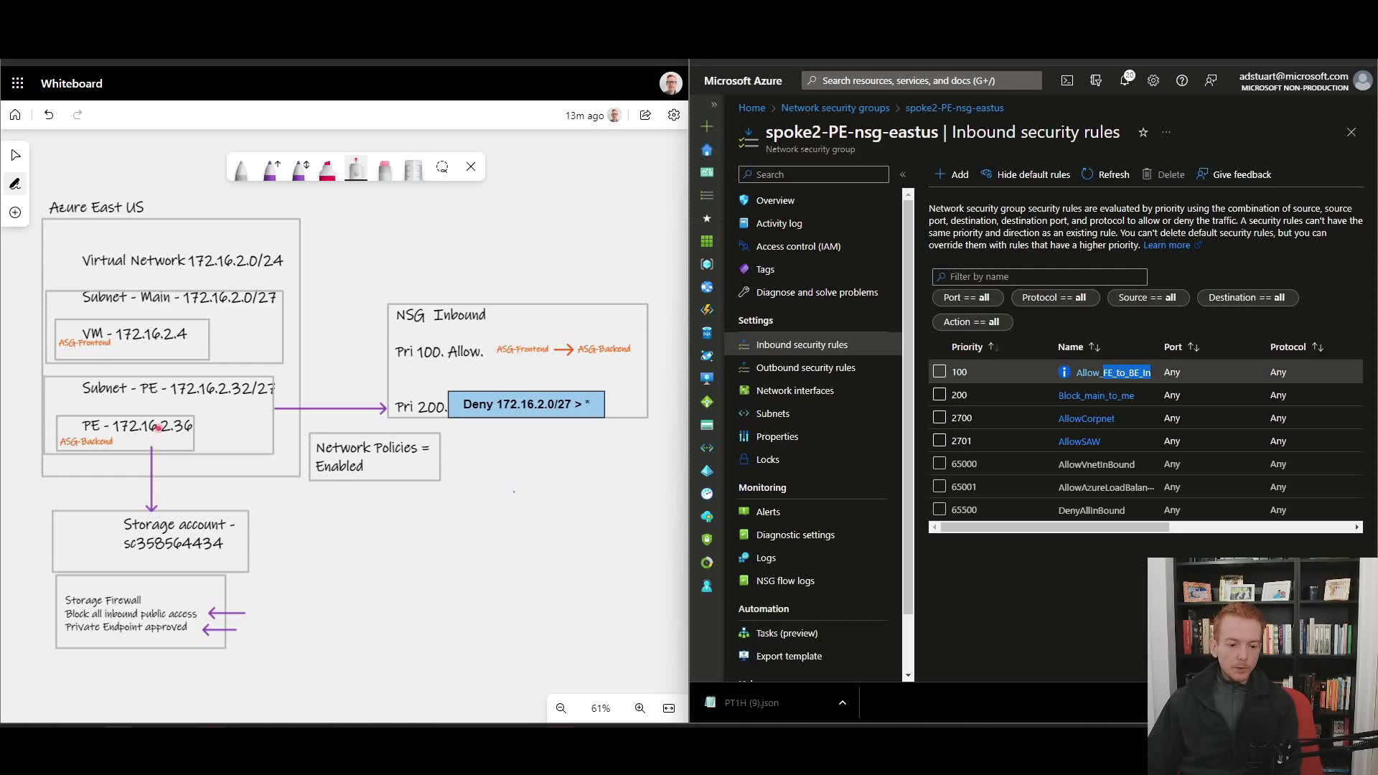
# - Open NSG flow logs under Monitoring in the spoke2-PE-nsg-eastus menu
pyautogui.scroll(-2, 901, 536)
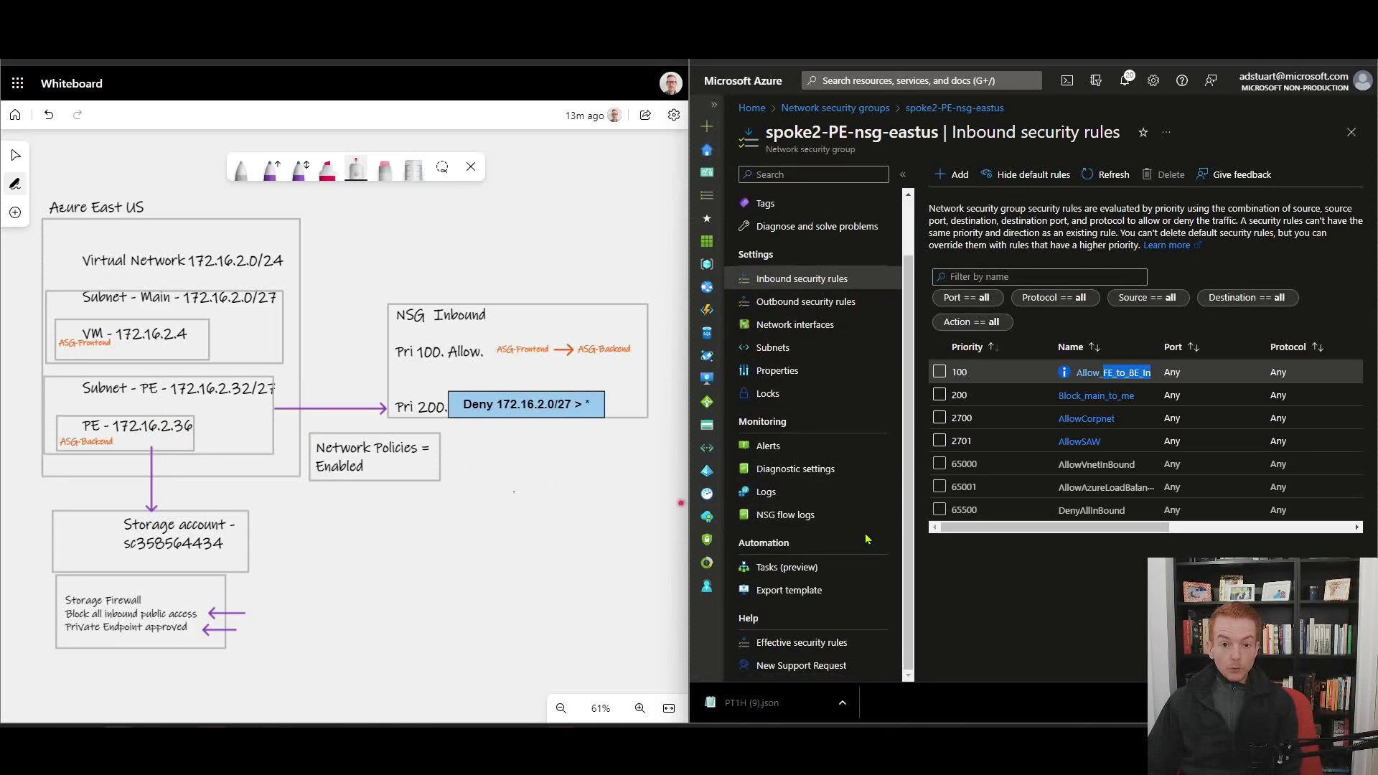
pyautogui.click(869, 517)
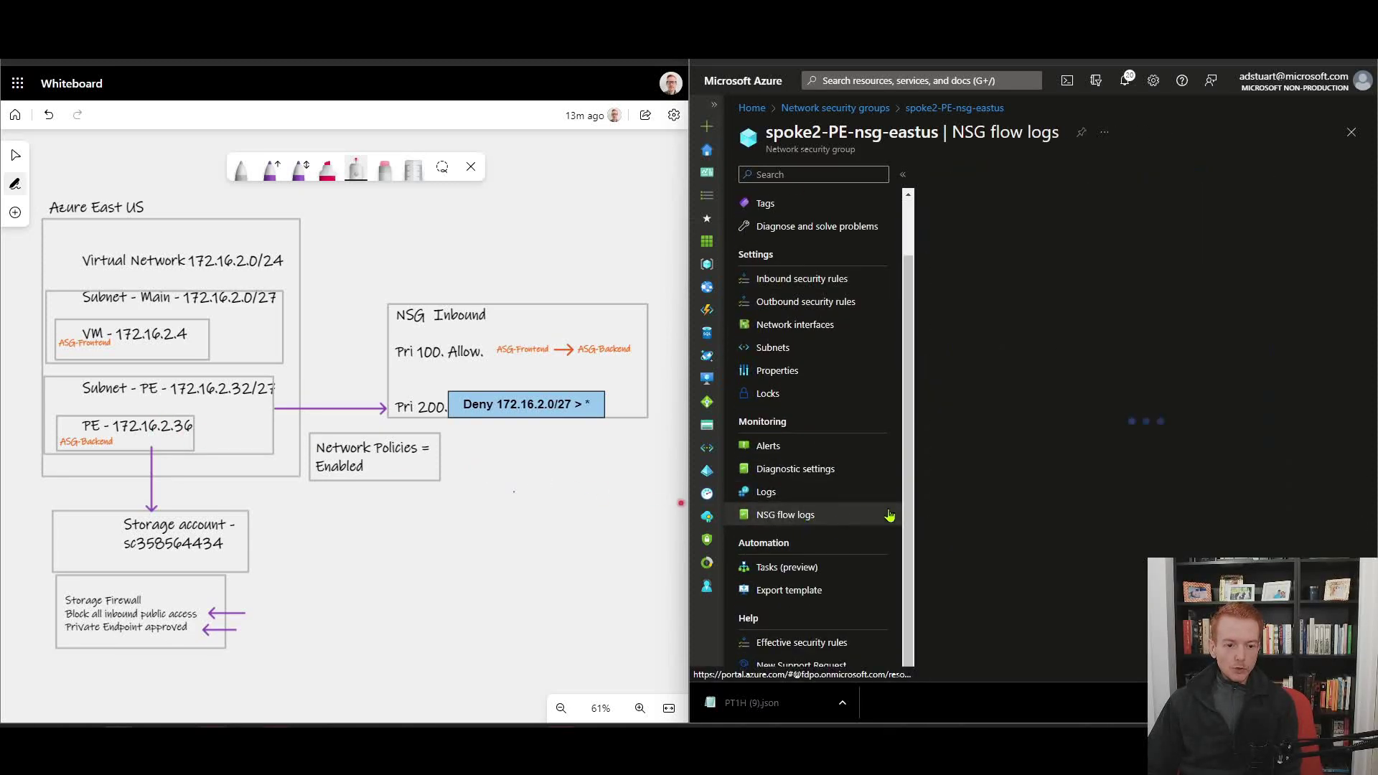